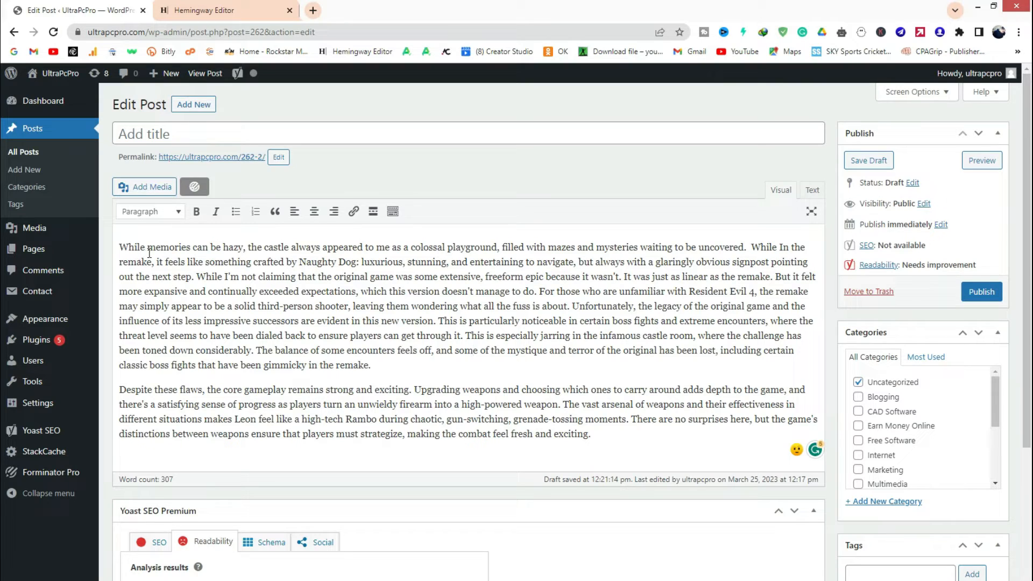
- Review the draft post's two paragraphs and its Yoast SEO readability analysis, from problems to good results
{"action": "scroll", "coordinate": [148, 250], "scroll_direction": "down", "scroll_amount": 1}
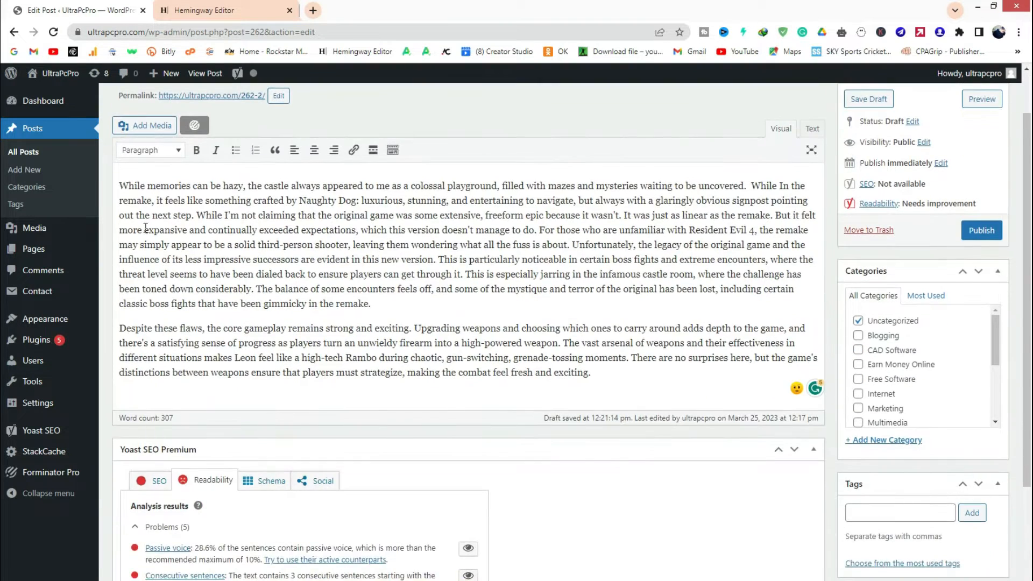
{"action": "left_click_drag", "start_coordinate": [119, 185], "coordinate": [626, 373]}
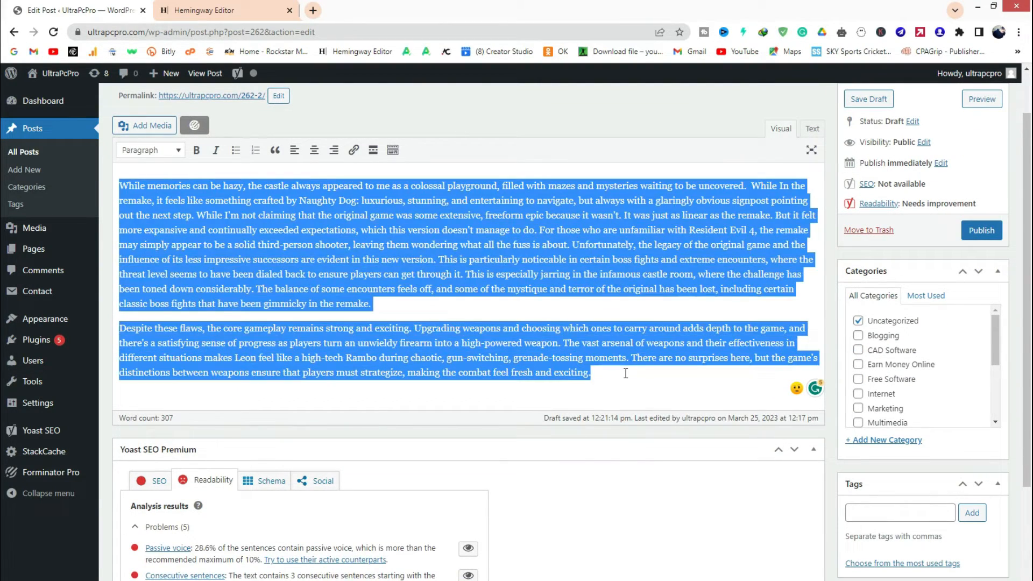
{"action": "left_click", "coordinate": [525, 244]}
{"action": "scroll", "coordinate": [520, 262], "scroll_direction": "up", "scroll_amount": 1}
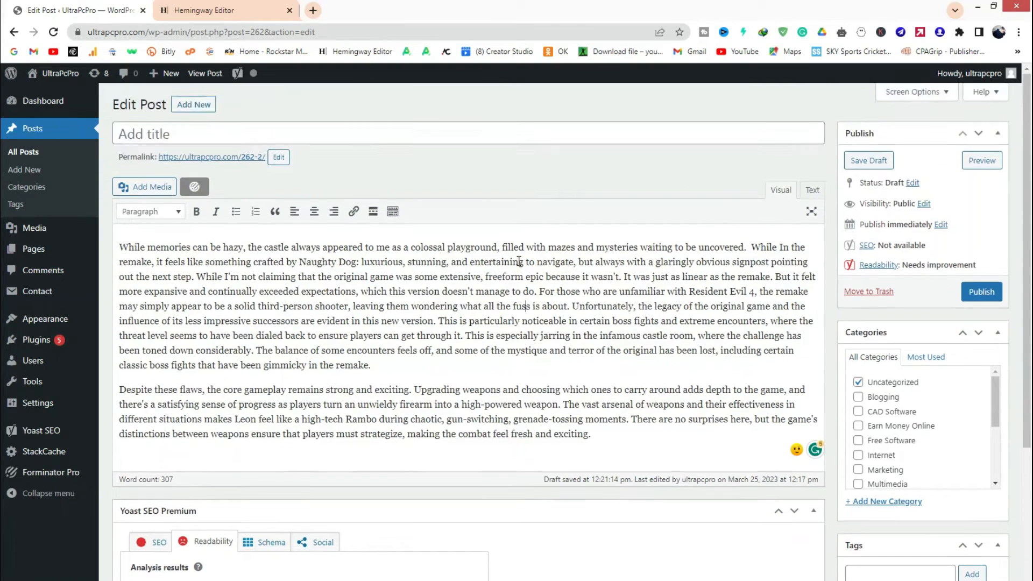
{"action": "scroll", "coordinate": [335, 269], "scroll_direction": "down", "scroll_amount": 3}
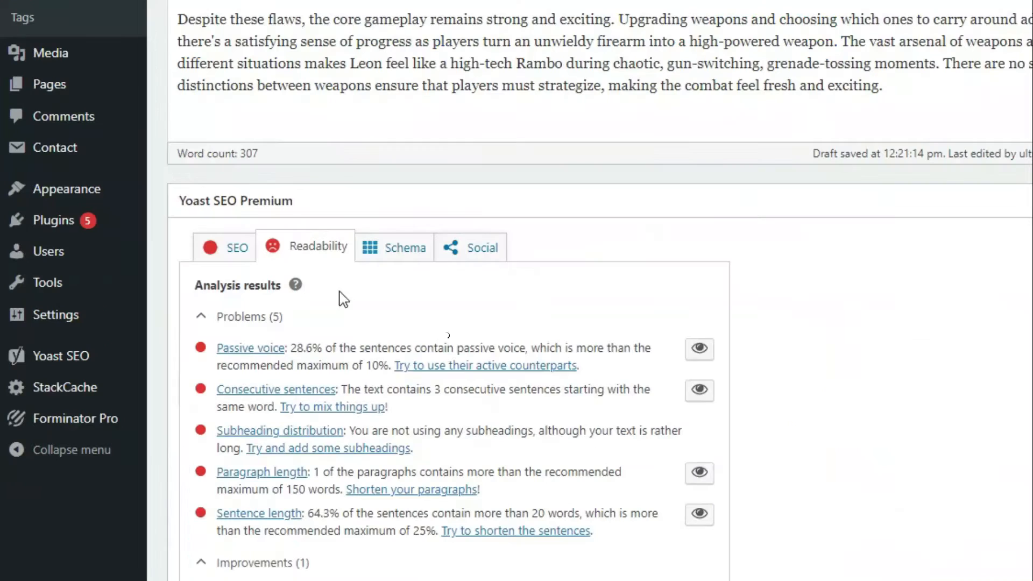
{"action": "scroll", "coordinate": [410, 232], "scroll_direction": "down", "scroll_amount": 3}
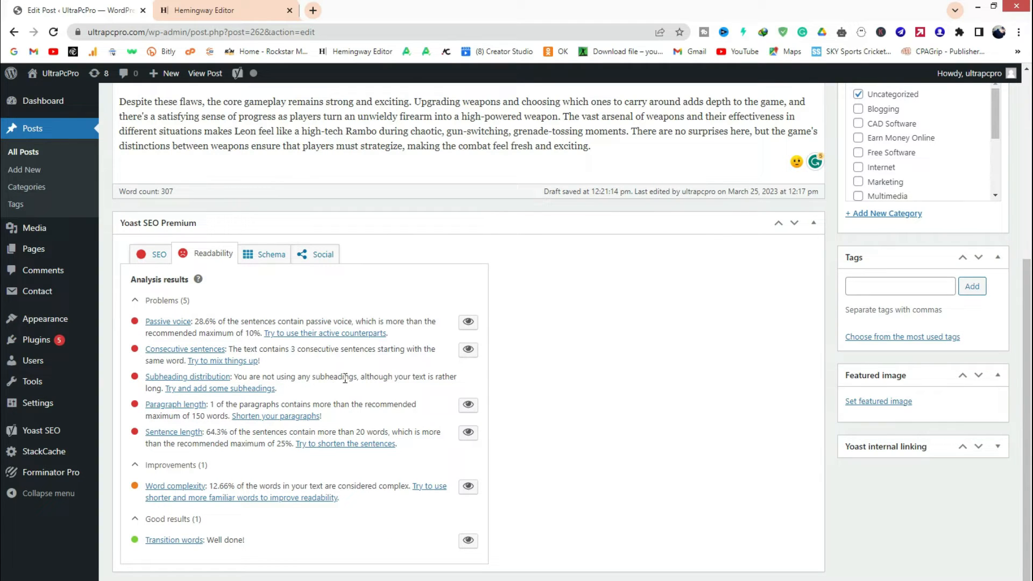
{"action": "scroll", "coordinate": [331, 335], "scroll_direction": "up", "scroll_amount": 5}
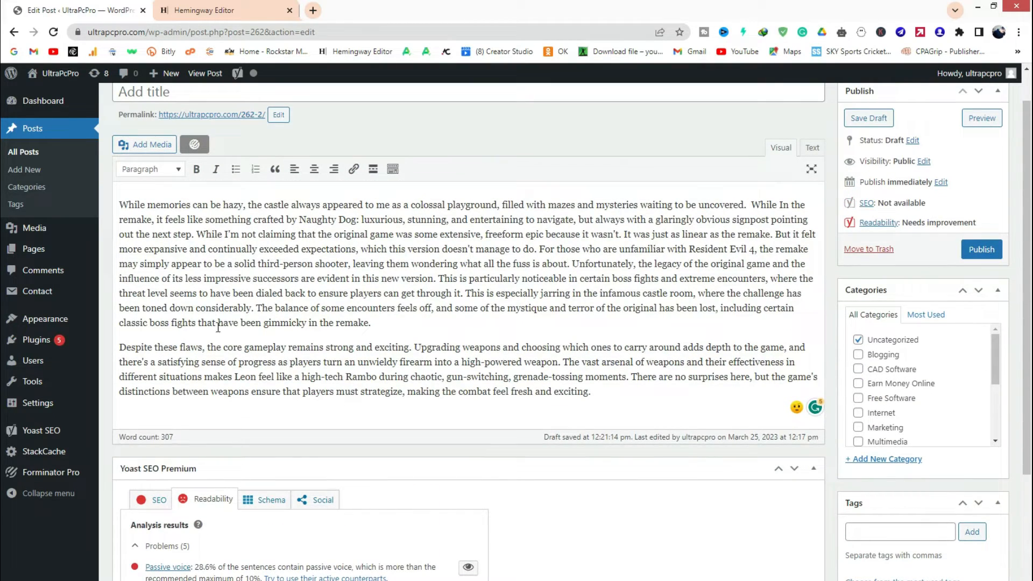
{"action": "scroll", "coordinate": [355, 301], "scroll_direction": "down", "scroll_amount": 3}
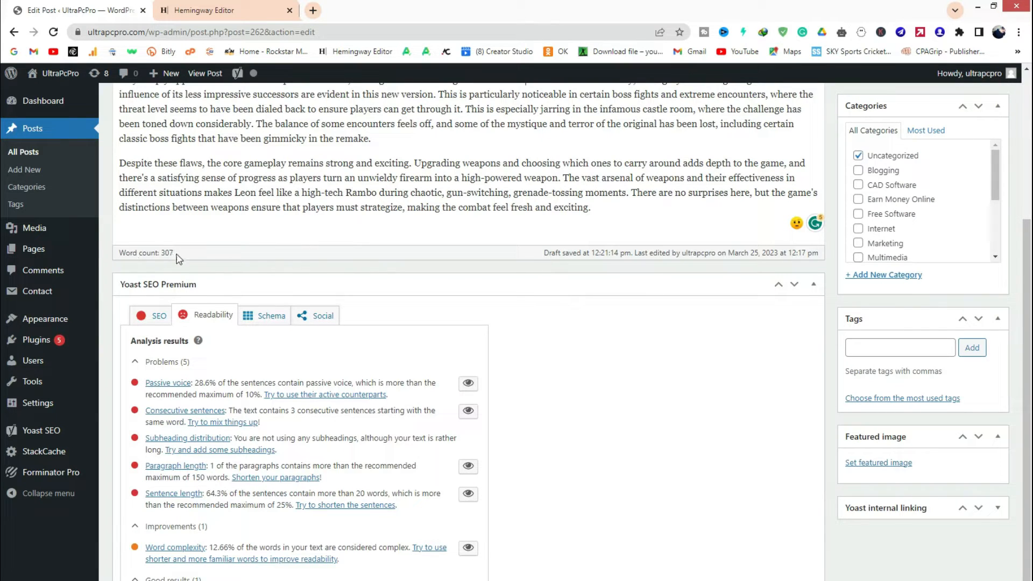
{"action": "scroll", "coordinate": [239, 241], "scroll_direction": "up", "scroll_amount": 1}
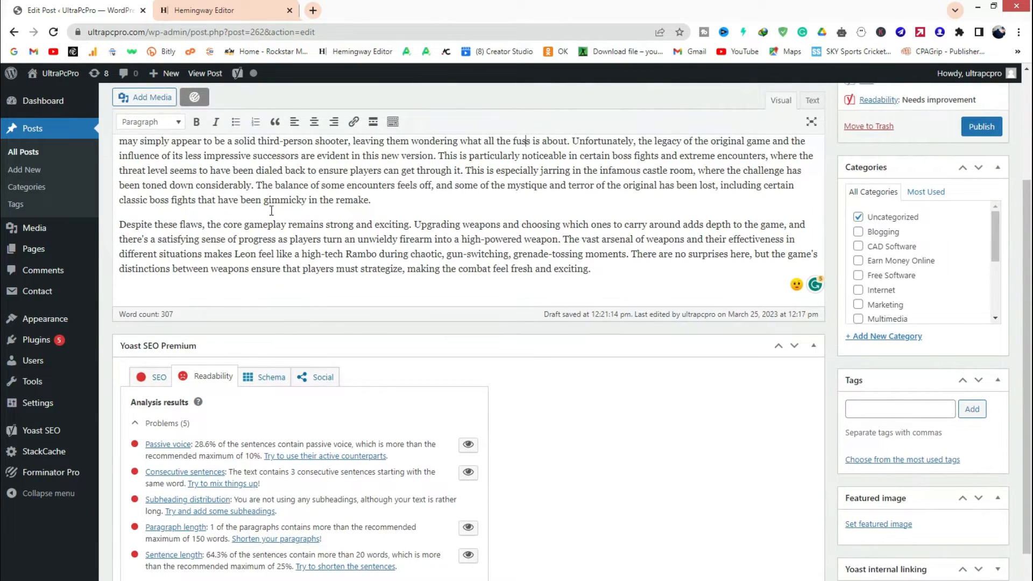
{"action": "scroll", "coordinate": [273, 207], "scroll_direction": "up", "scroll_amount": 1}
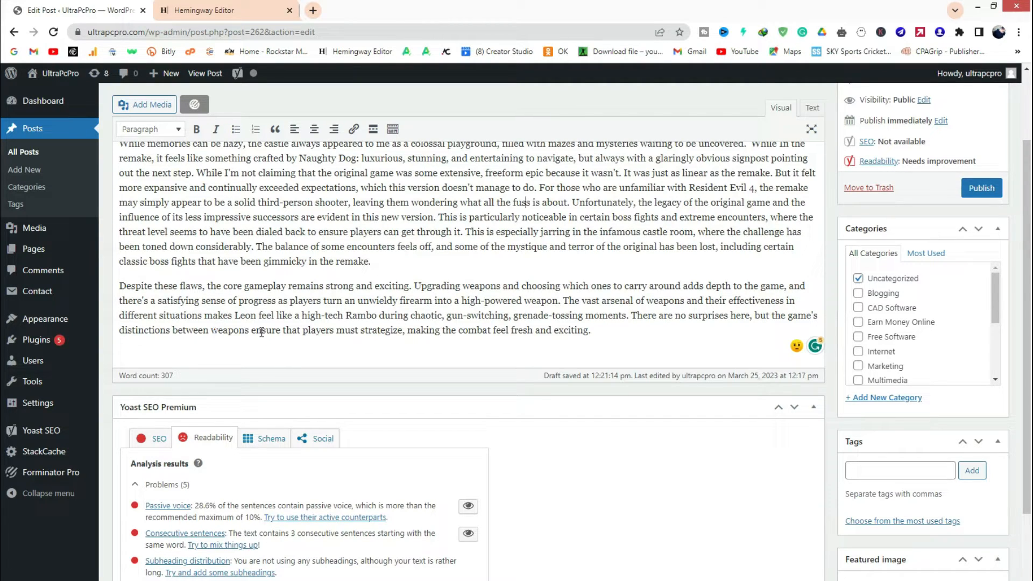
- Insert a subheading reading "Heading" between the two paragraphs and format it as Heading 2
{"action": "left_click", "coordinate": [381, 264]}
{"action": "key", "text": "Return"}
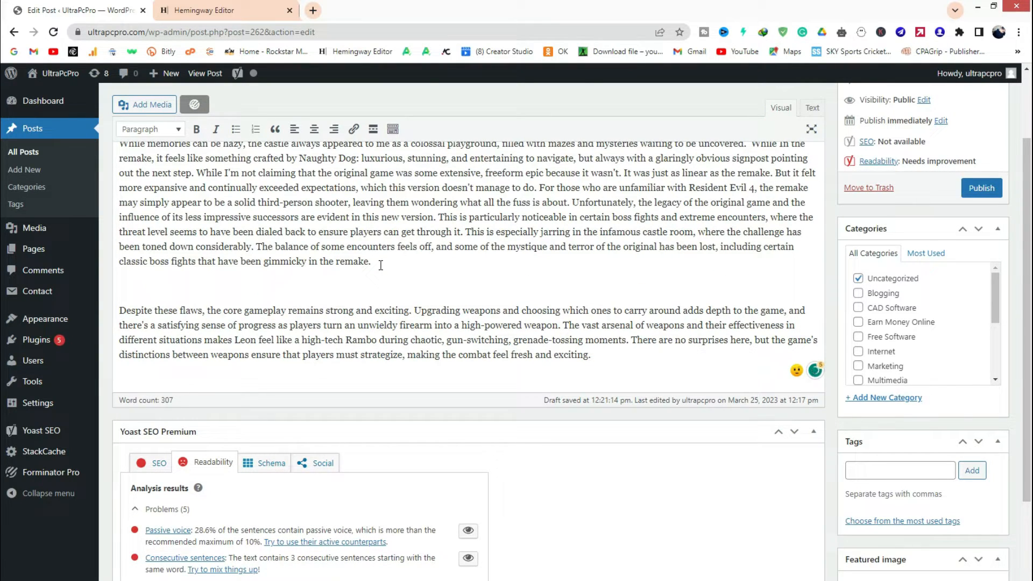
{"action": "type", "text": "Heading"}
{"action": "key", "text": "shift+Home"}
{"action": "left_click", "coordinate": [151, 129]}
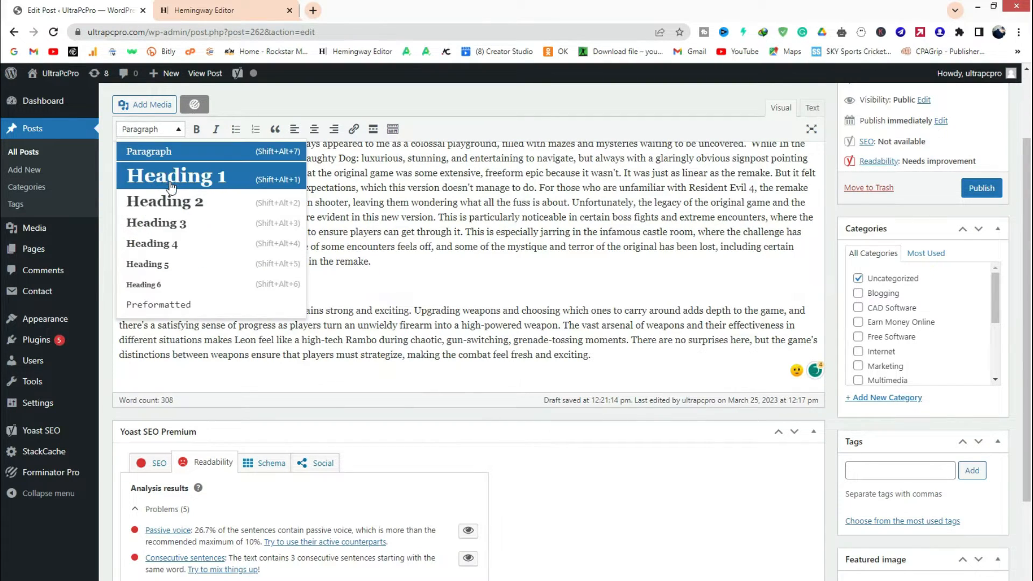
{"action": "left_click", "coordinate": [216, 201]}
- Highlight the passive voice sentences in the post text to inspect them, and turn the highlighting off again
{"action": "scroll", "coordinate": [359, 305], "scroll_direction": "down", "scroll_amount": 3}
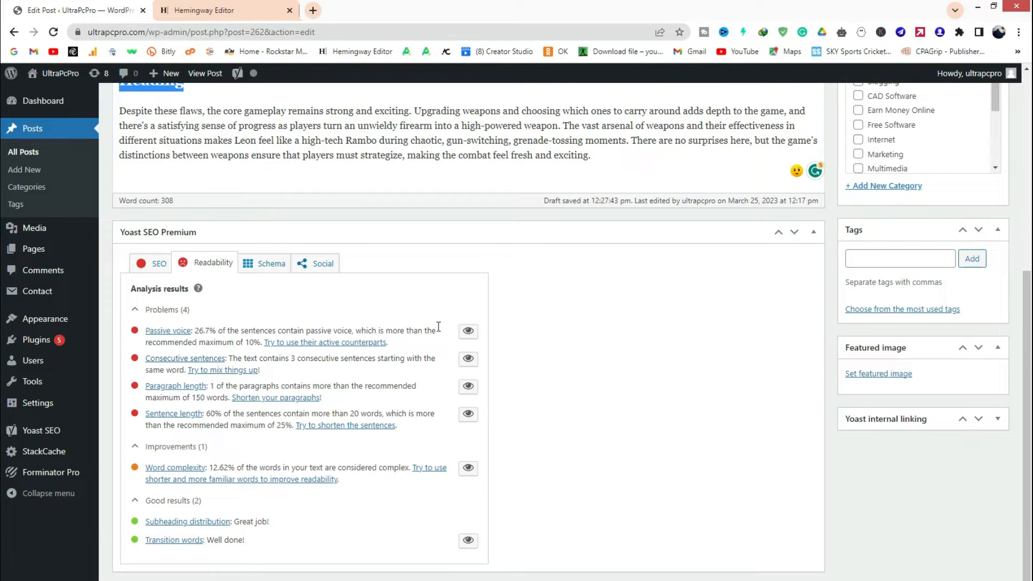
{"action": "left_click", "coordinate": [469, 334]}
{"action": "scroll", "coordinate": [469, 333], "scroll_direction": "up", "scroll_amount": 6}
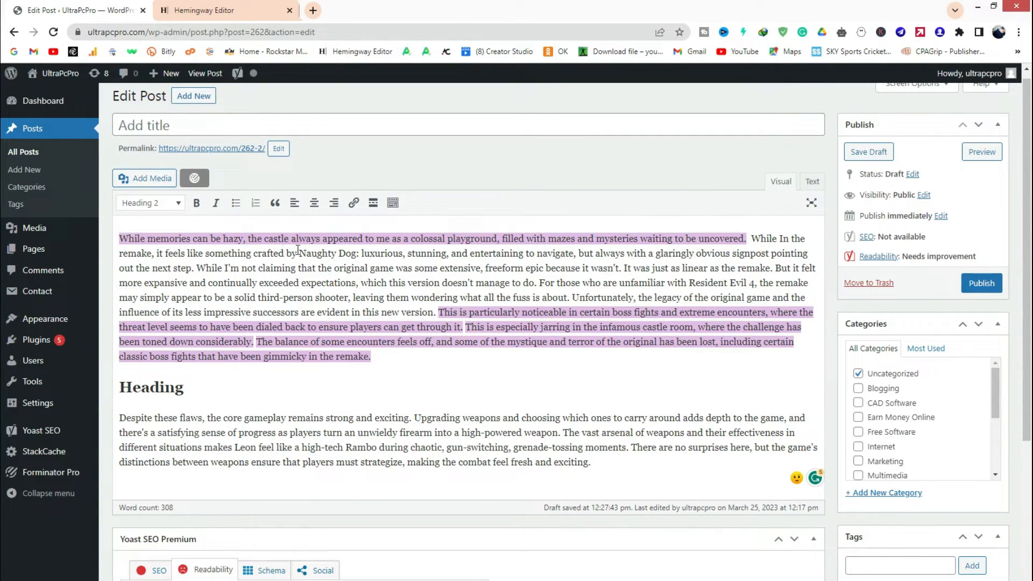
{"action": "scroll", "coordinate": [326, 298], "scroll_direction": "down", "scroll_amount": 6}
{"action": "left_click", "coordinate": [467, 331]}
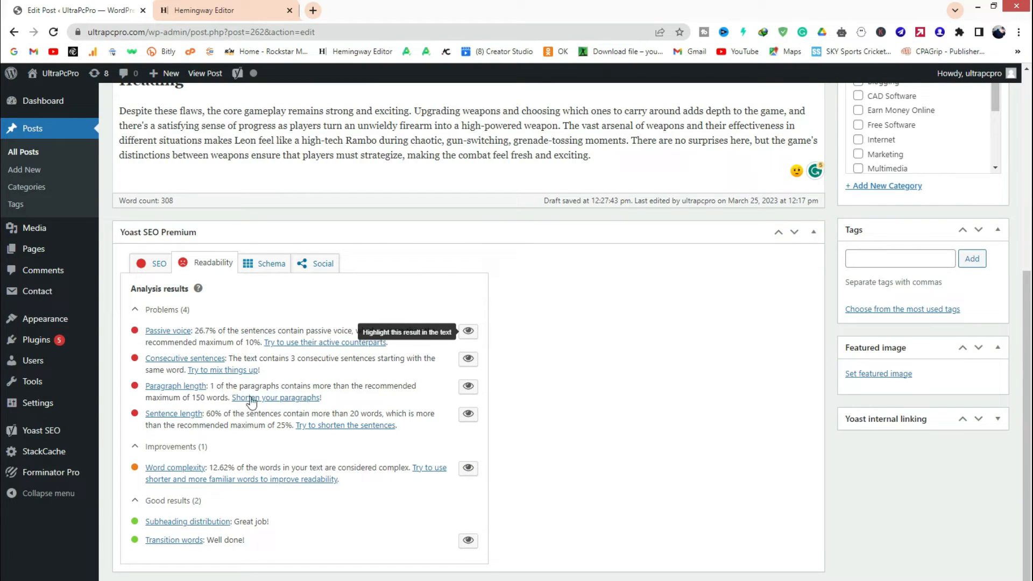
- Compare the first paragraph with the paragraph length problem in the readability analysis
{"action": "scroll", "coordinate": [202, 401], "scroll_direction": "up", "scroll_amount": 3}
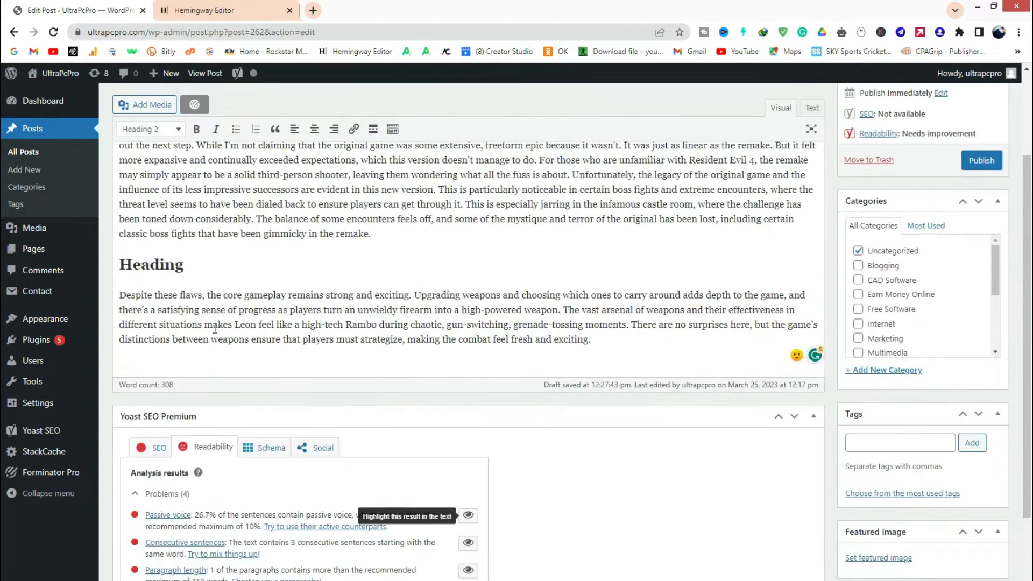
{"action": "scroll", "coordinate": [250, 215], "scroll_direction": "up", "scroll_amount": 2}
{"action": "left_click_drag", "start_coordinate": [119, 239], "coordinate": [377, 357]}
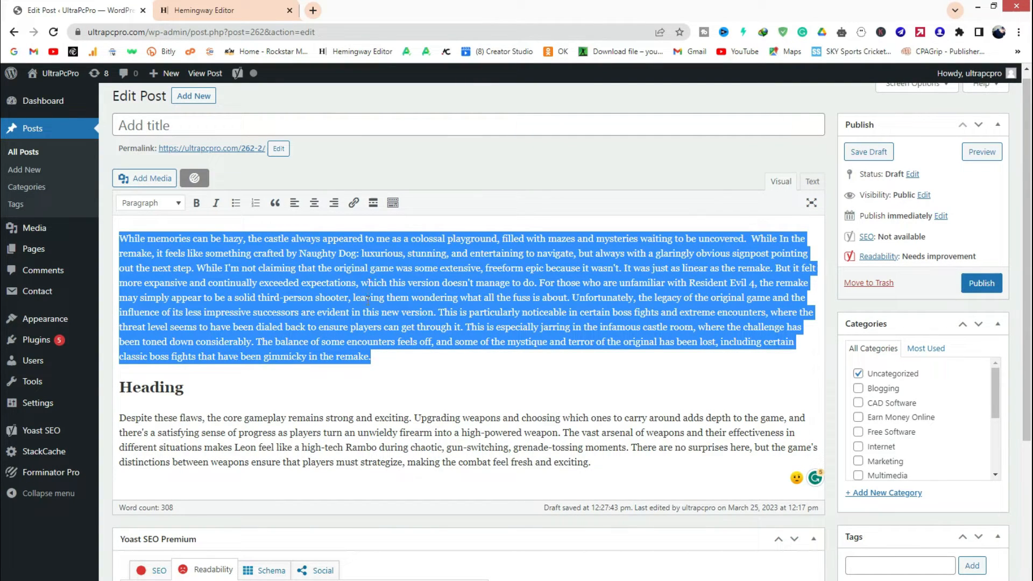
{"action": "scroll", "coordinate": [367, 300], "scroll_direction": "down", "scroll_amount": 5}
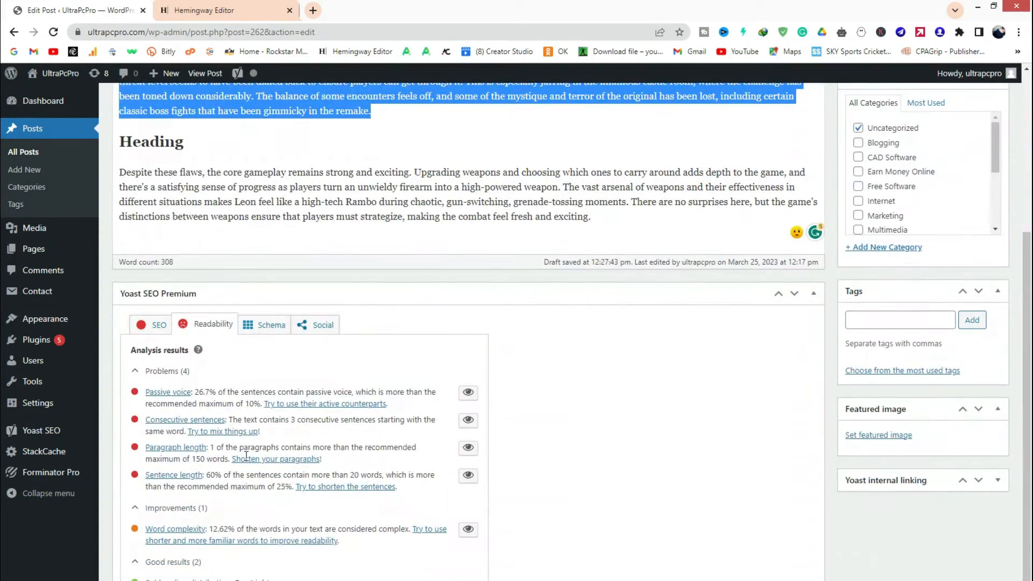
{"action": "scroll", "coordinate": [300, 213], "scroll_direction": "up", "scroll_amount": 2}
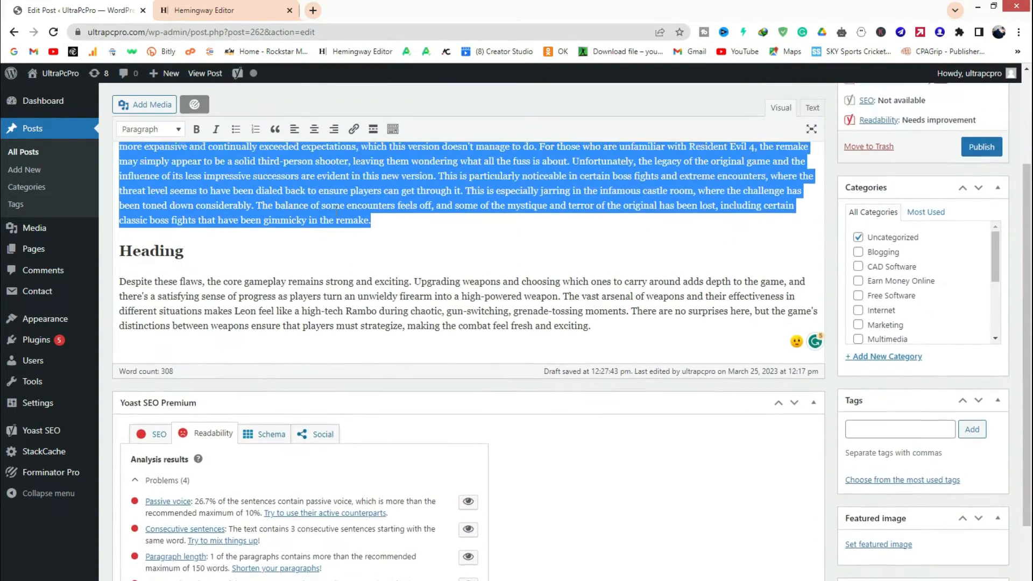
{"action": "scroll", "coordinate": [336, 311], "scroll_direction": "down", "scroll_amount": 3}
{"action": "scroll", "coordinate": [337, 310], "scroll_direction": "up", "scroll_amount": 5}
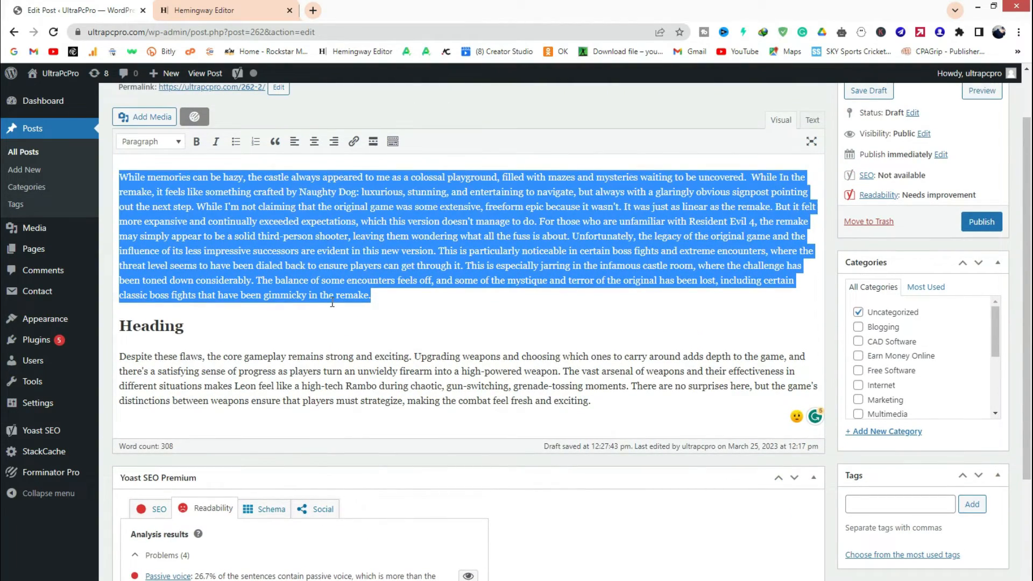
- Check the sentence length problem in the readability analysis against the post's opening sentence
{"action": "scroll", "coordinate": [332, 303], "scroll_direction": "down", "scroll_amount": 4}
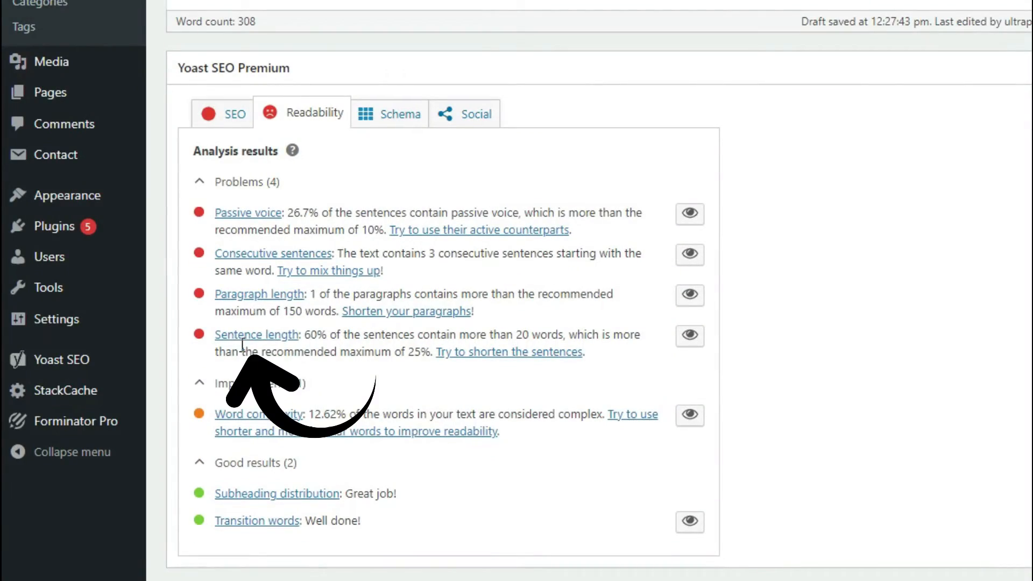
{"action": "scroll", "coordinate": [372, 118], "scroll_direction": "up", "scroll_amount": 6}
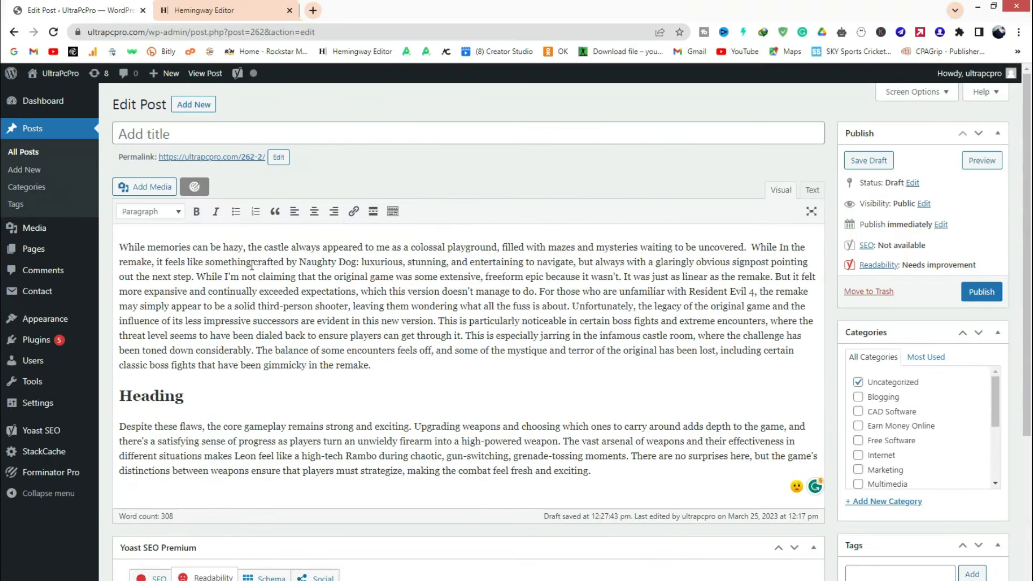
{"action": "mouse_move", "coordinate": [120, 246]}
{"action": "left_mouse_down"}
{"action": "mouse_move", "coordinate": [413, 245]}
{"action": "mouse_move", "coordinate": [583, 225]}
{"action": "mouse_move", "coordinate": [747, 235]}
{"action": "mouse_move", "coordinate": [119, 238]}
{"action": "left_mouse_up"}
{"action": "left_click", "coordinate": [746, 235]}
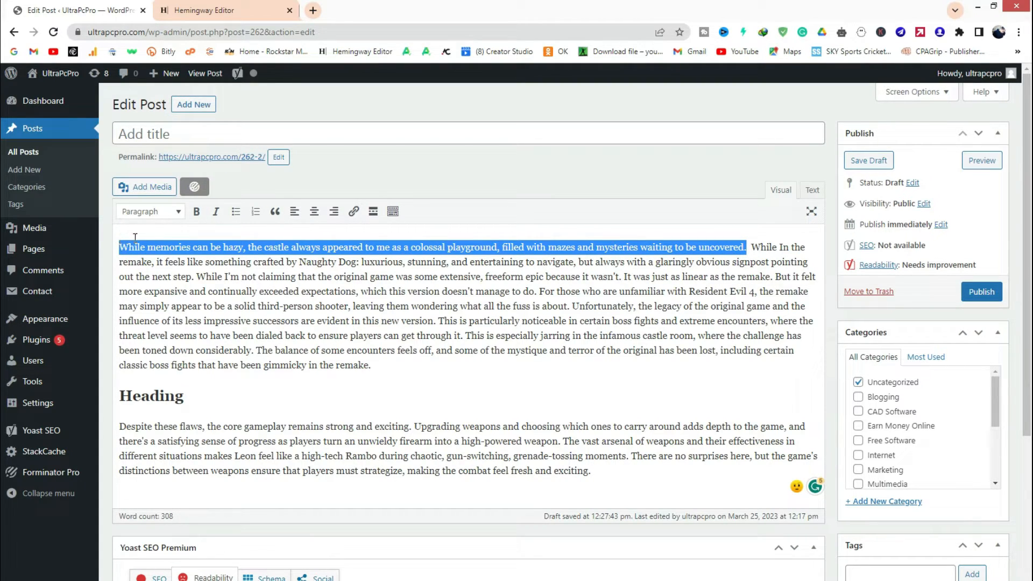
- Delete the "Heading" subheading between the two paragraphs and check the readability analysis again
{"action": "scroll", "coordinate": [283, 290], "scroll_direction": "down", "scroll_amount": 2}
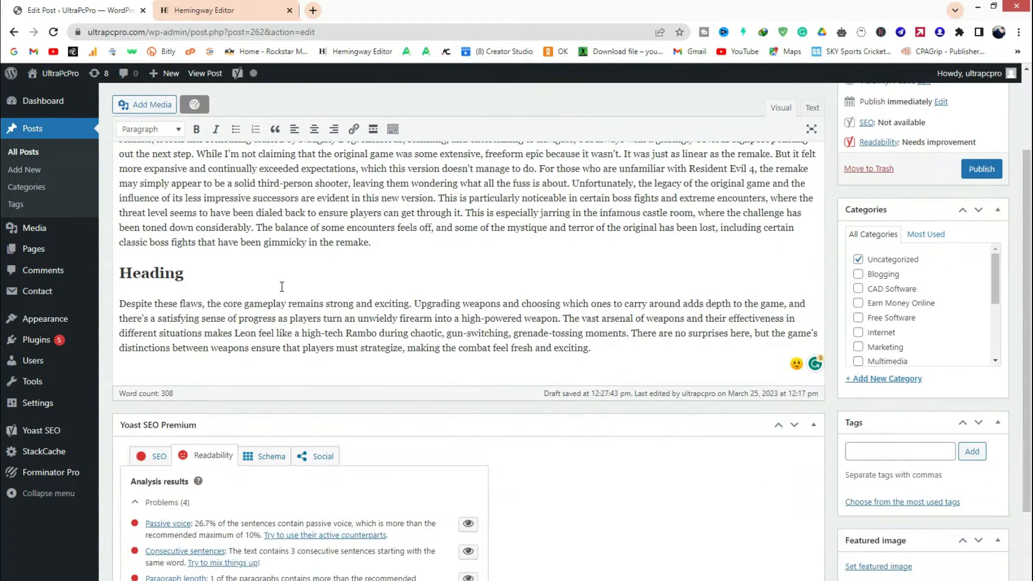
{"action": "double_click", "coordinate": [177, 285]}
{"action": "key", "text": "BackSpace"}
{"action": "key", "text": "BackSpace"}
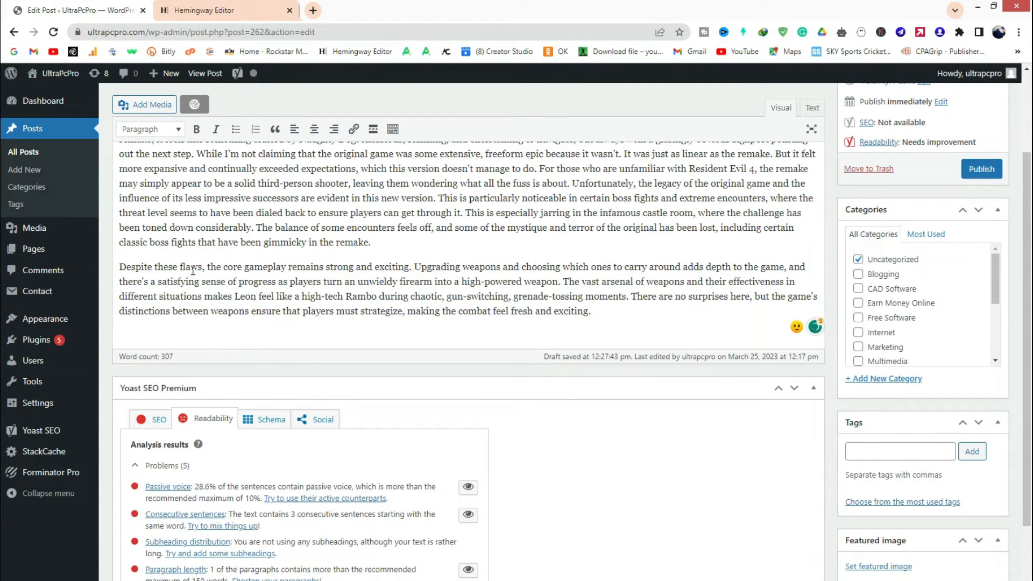
{"action": "scroll", "coordinate": [281, 358], "scroll_direction": "down", "scroll_amount": 3}
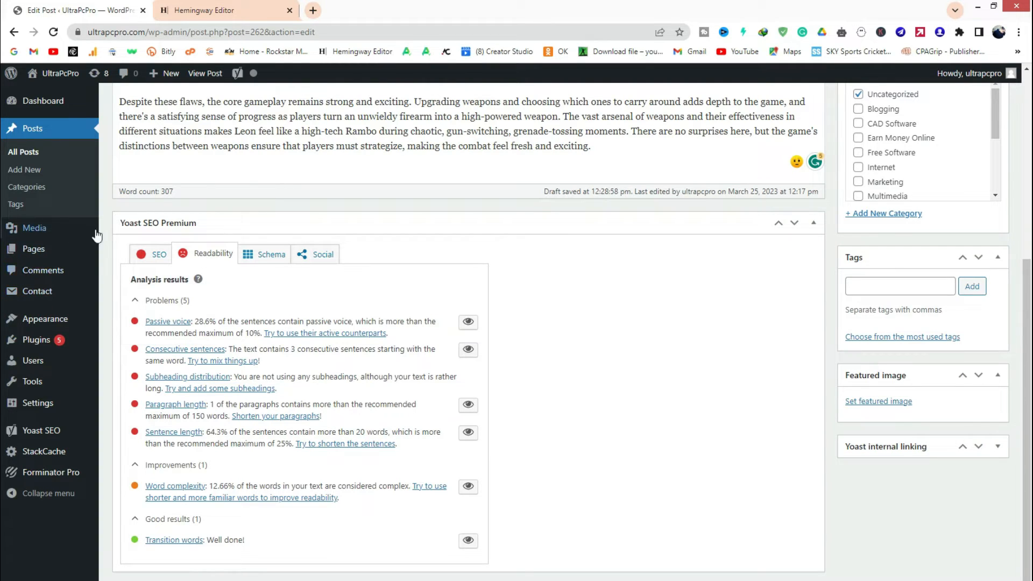
- Copy both paragraphs of the post's body text
{"action": "mouse_move", "coordinate": [73, 242]}
{"action": "scroll", "coordinate": [208, 221], "scroll_direction": "up", "scroll_amount": 5}
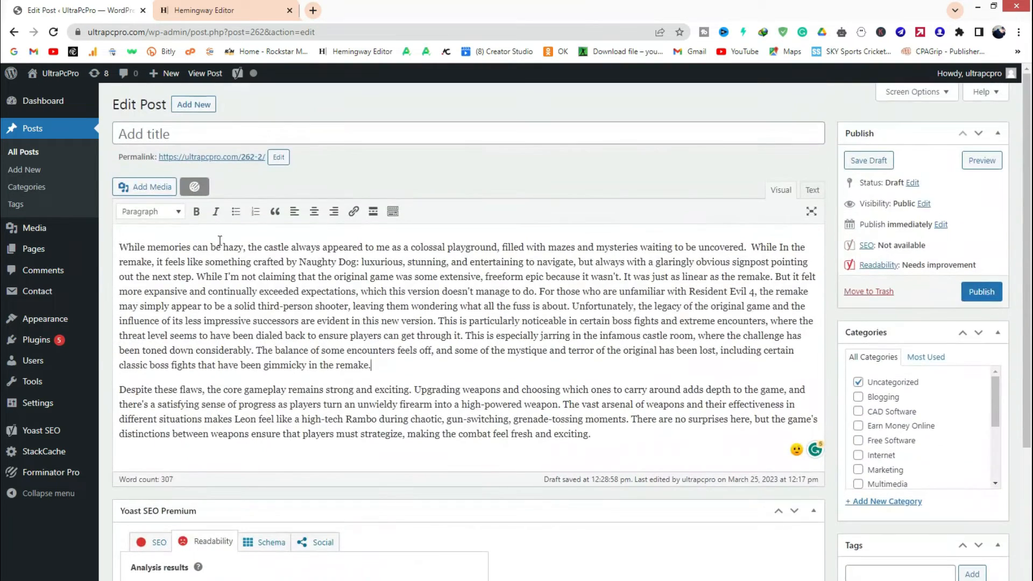
{"action": "left_click", "coordinate": [208, 10]}
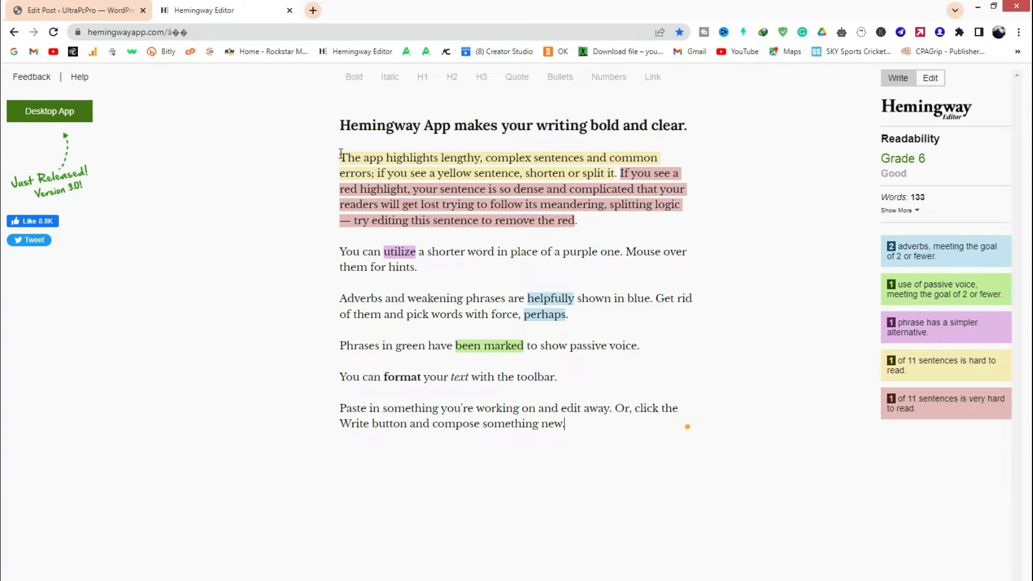
{"action": "key", "text": "ctrl+Tab"}
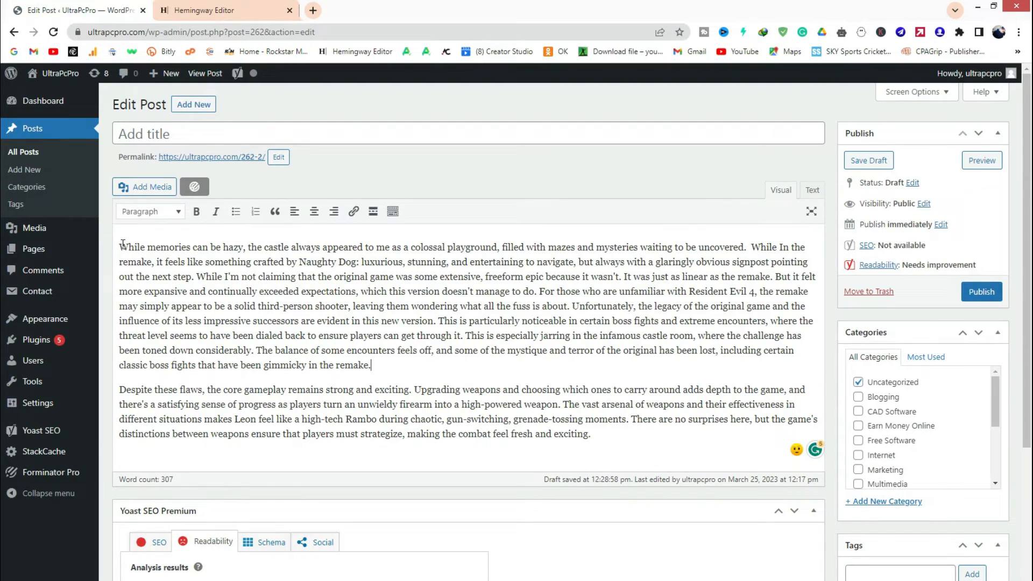
{"action": "left_click_drag", "start_coordinate": [123, 245], "coordinate": [592, 433]}
{"action": "key", "text": "ctrl+c"}
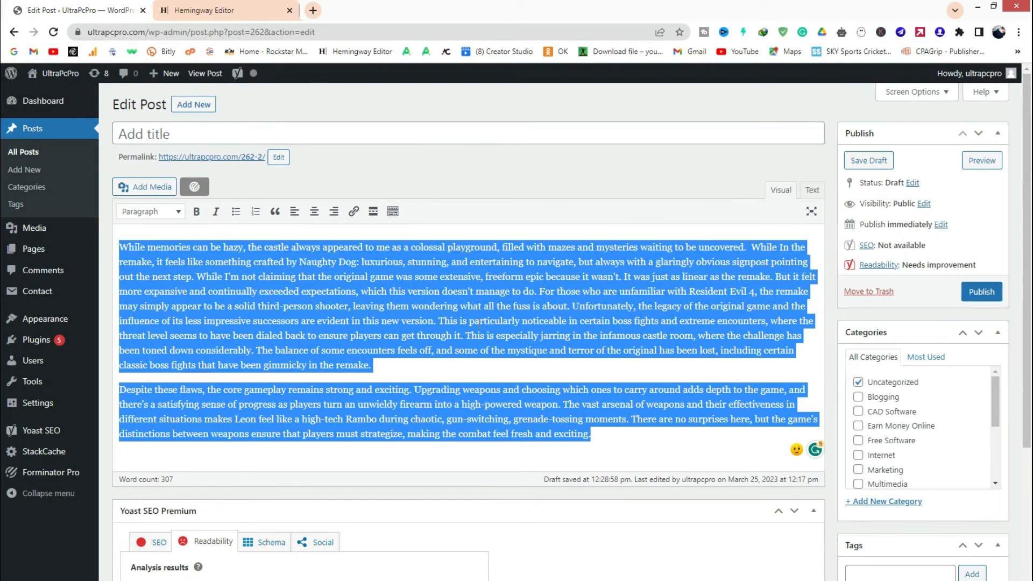
- Switch to Hemingway Editor and replace the sample body text with the copied post text
{"action": "key", "text": "ctrl+Tab"}
{"action": "double_click", "coordinate": [423, 176]}
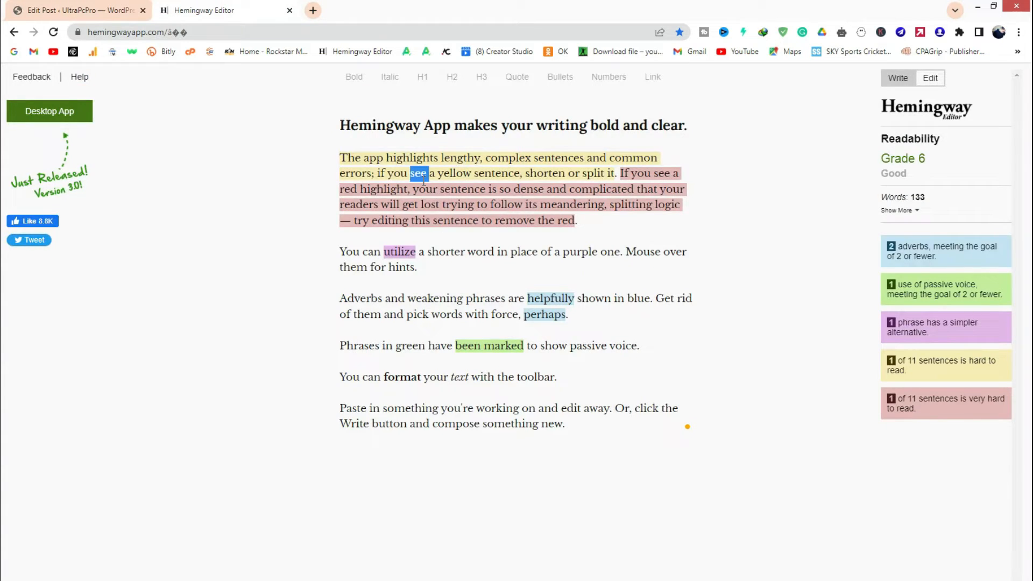
{"action": "triple_click", "coordinate": [423, 177]}
{"action": "left_click_drag", "start_coordinate": [344, 158], "coordinate": [690, 461]}
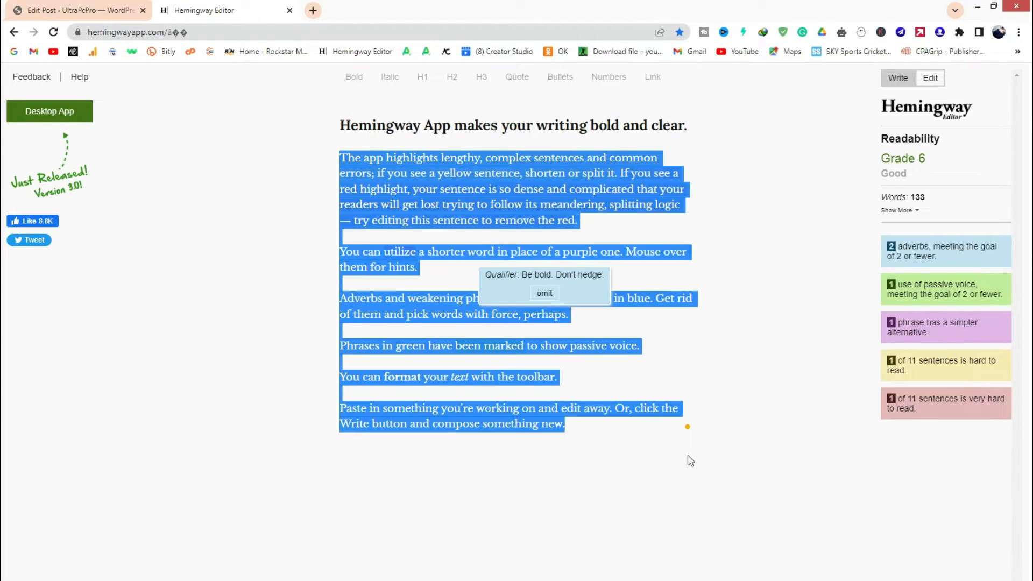
{"action": "key", "text": "BackSpace"}
{"action": "key", "text": "ctrl+v"}
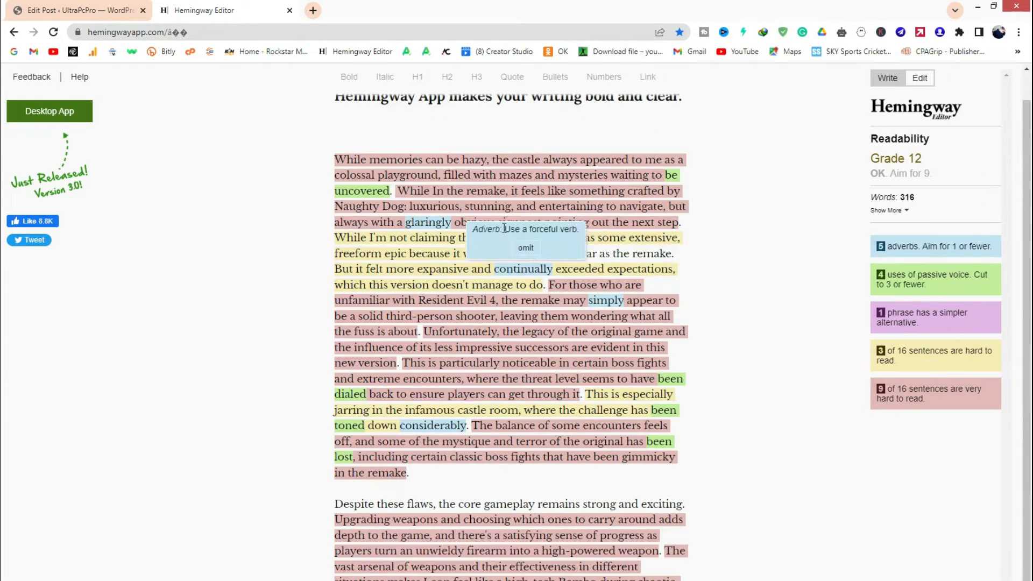
- Delete the sample title "Hemingway App makes your writing bold and clear." above the pasted text
{"action": "scroll", "coordinate": [487, 143], "scroll_direction": "up", "scroll_amount": 1}
{"action": "double_click", "coordinate": [487, 126]}
{"action": "triple_click", "coordinate": [488, 129]}
{"action": "key", "text": "BackSpace"}
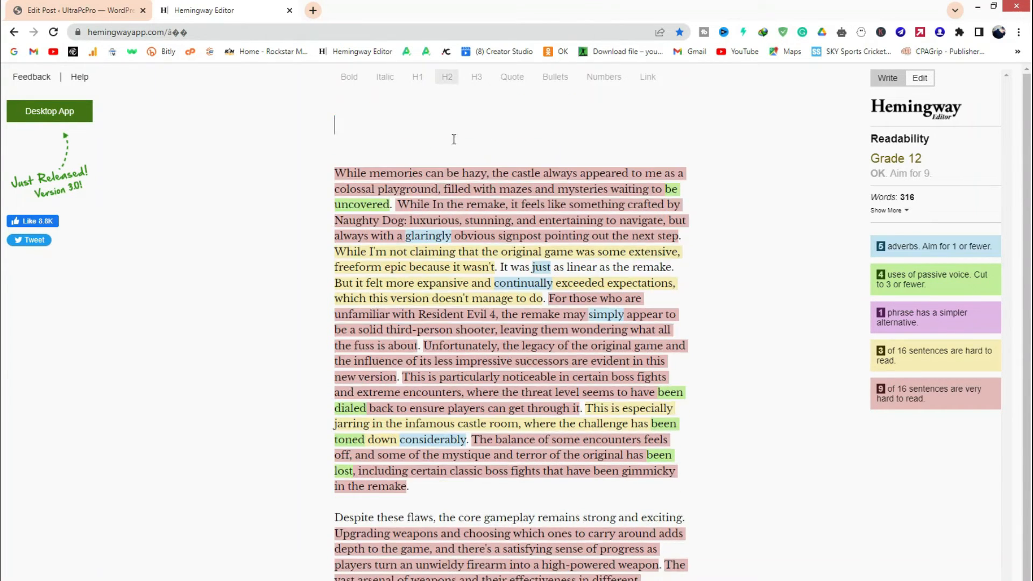
- Examine the adverb hints and the opening sentence marked as very hard to read in the pasted text
{"action": "scroll", "coordinate": [363, 148], "scroll_direction": "down", "scroll_amount": 1}
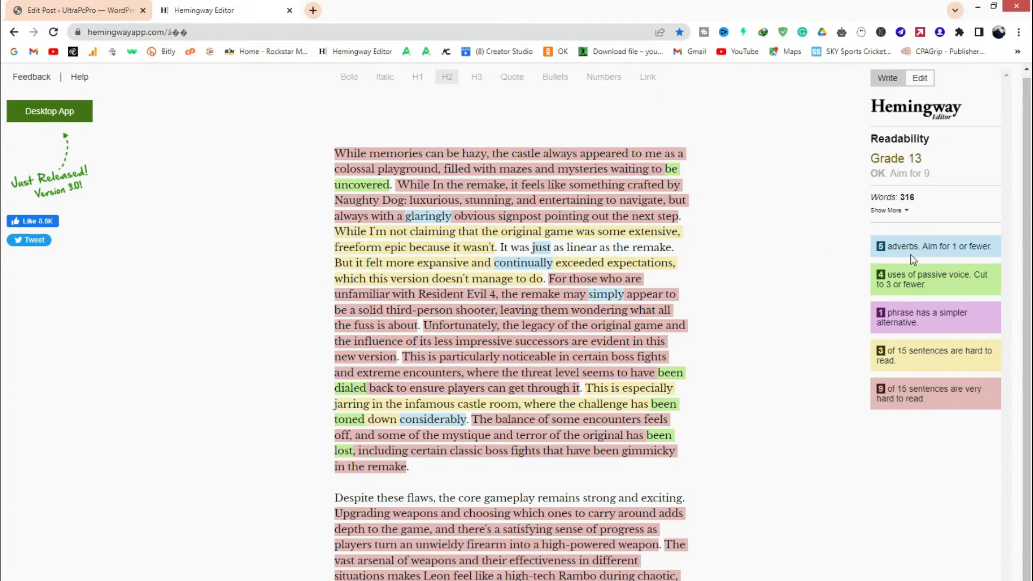
{"action": "mouse_move", "coordinate": [533, 266]}
{"action": "mouse_move", "coordinate": [429, 219]}
{"action": "left_click_drag", "start_coordinate": [336, 153], "coordinate": [533, 170]}
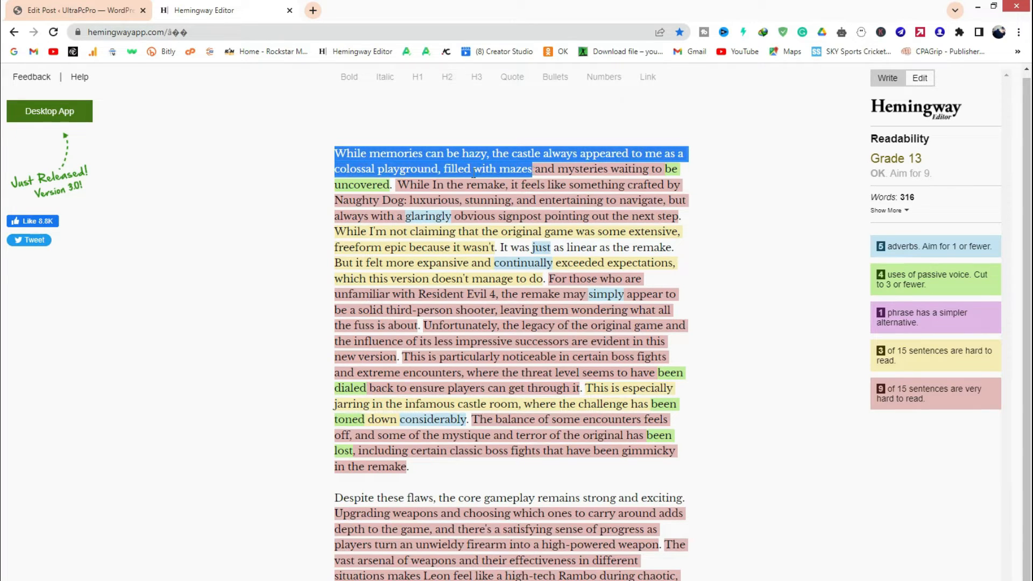
- Split the opening sentence after "colossal playground" and start the new sentence with "Filled"
{"action": "left_click", "coordinate": [443, 170]}
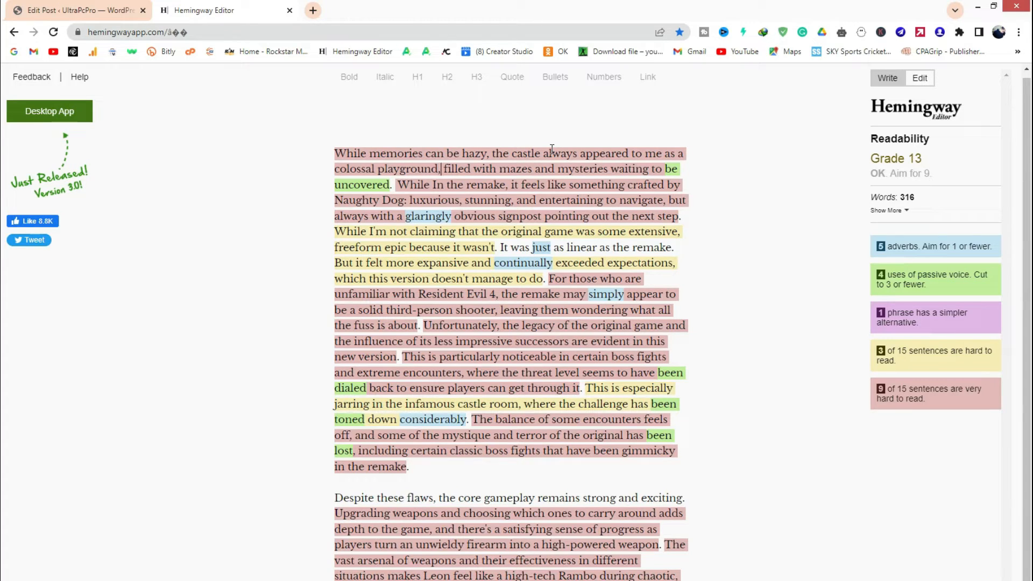
{"action": "key", "text": "BackSpace"}
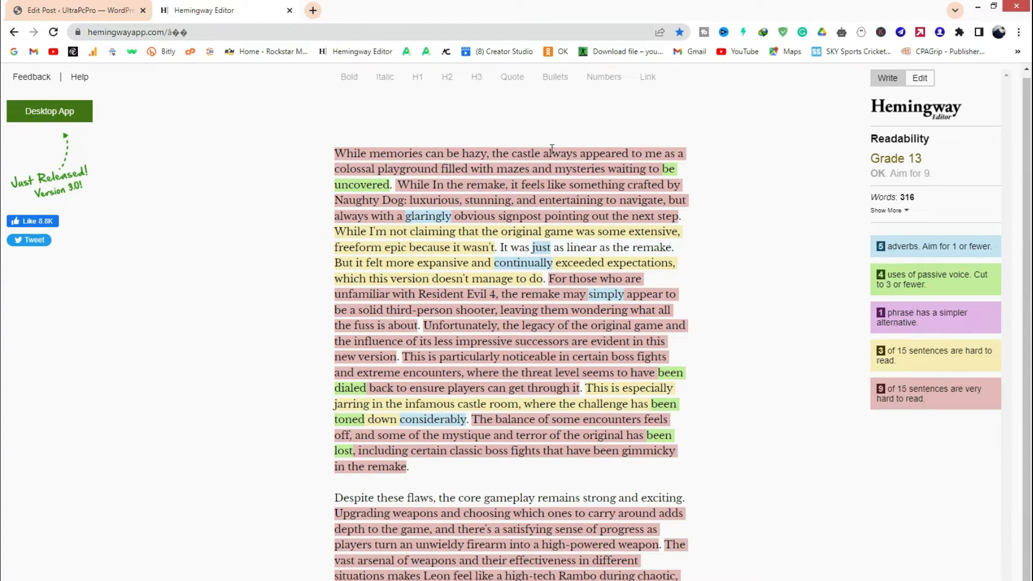
{"action": "type", "text": "."}
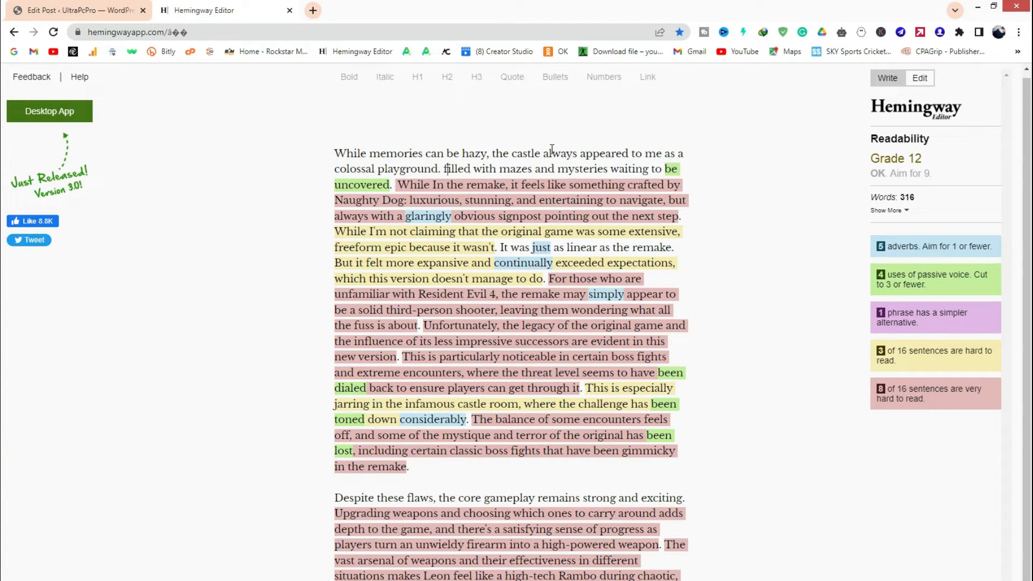
{"action": "key", "text": "BackSpace"}
{"action": "type", "text": "F"}
{"action": "key", "text": "Down"}
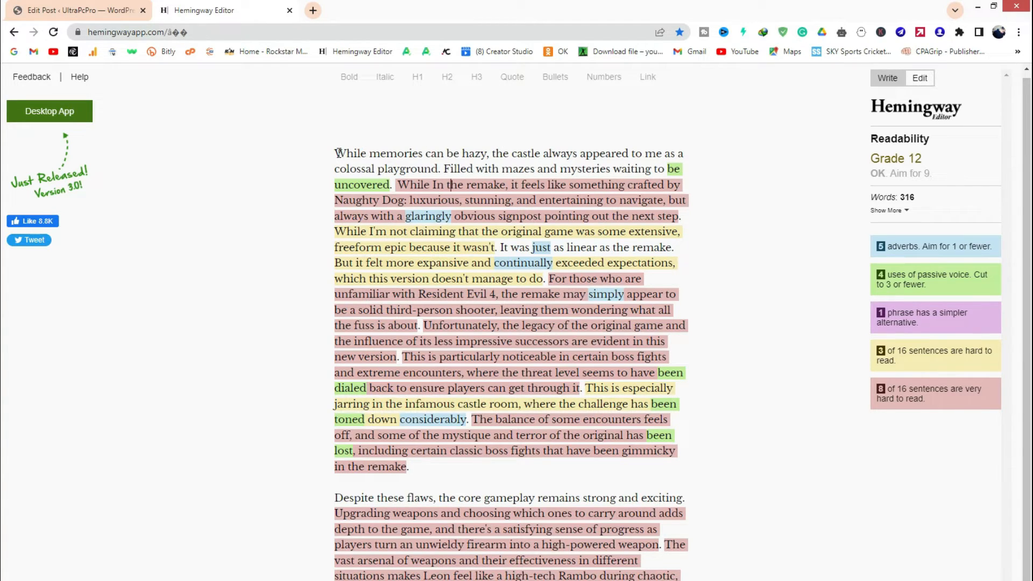
- Split the remake sentence after "Naughty Dog" and after "navigate", starting the new sentences with "Luxurious" and "But"
{"action": "scroll", "coordinate": [338, 154], "scroll_direction": "up", "scroll_amount": 1}
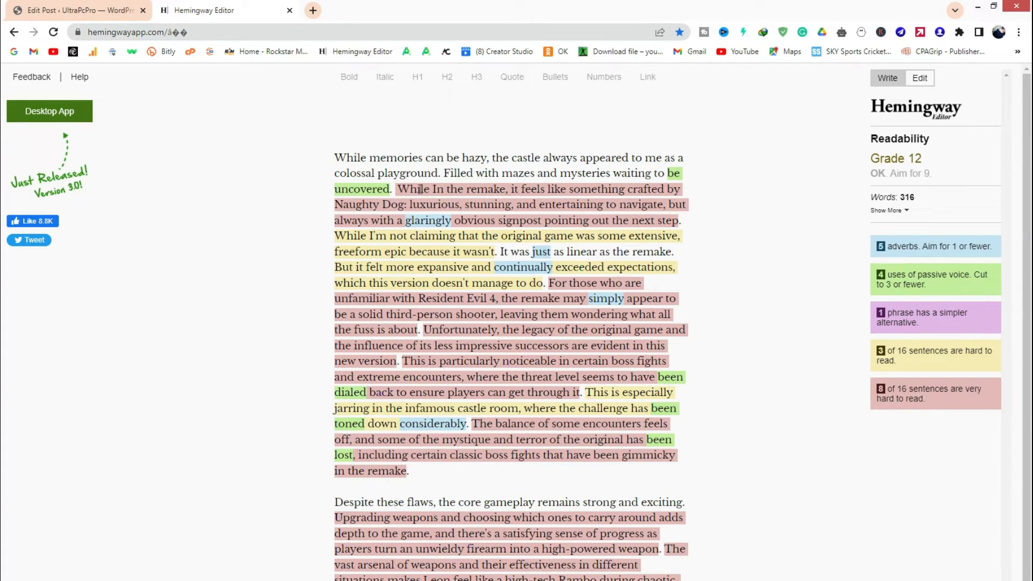
{"action": "left_click", "coordinate": [515, 205]}
{"action": "type", "text": "."}
{"action": "key", "text": "ctrl+z"}
{"action": "left_click", "coordinate": [407, 204]}
{"action": "key", "text": "BackSpace"}
{"action": "type", "text": "."}
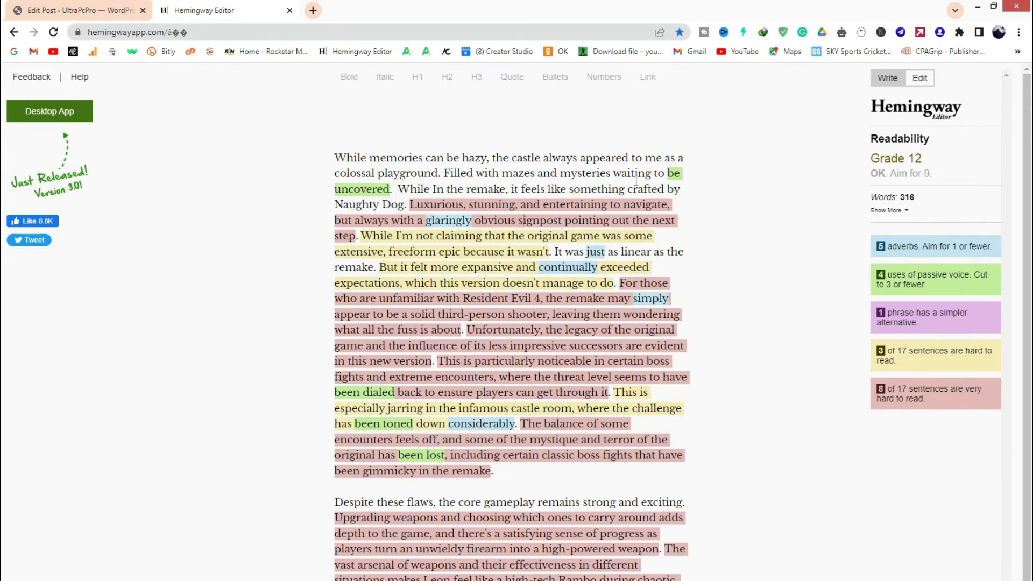
{"action": "left_click", "coordinate": [667, 204]}
{"action": "type", "text": "."}
{"action": "key", "text": "BackSpace"}
{"action": "type", "text": "B"}
- Split the next long sentences of the first paragraph into shorter ones beginning with "Freeform", "Which", "The remake" and "Leaving"
{"action": "left_click", "coordinate": [386, 252]}
{"action": "key", "text": "BackSpace"}
{"action": "type", "text": "."}
{"action": "key", "text": "Right"}
{"action": "key", "text": "Right"}
{"action": "key", "text": "BackSpace"}
{"action": "type", "text": "F"}
{"action": "left_click", "coordinate": [402, 283]}
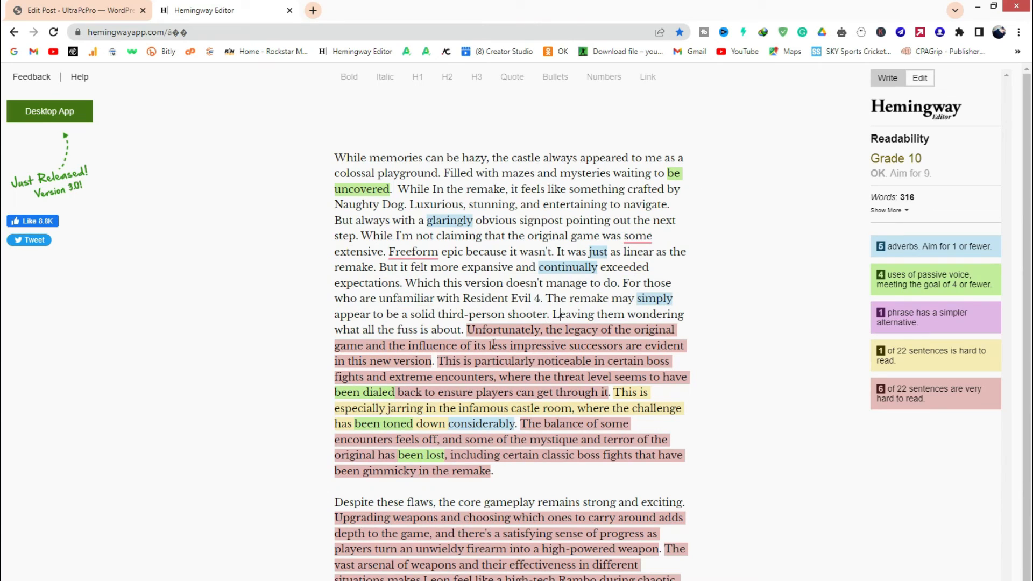
- Review the shortened sentences of the first paragraph and the readability grade
{"action": "left_click_drag", "start_coordinate": [335, 157], "coordinate": [446, 327]}
{"action": "left_click", "coordinate": [467, 283]}
{"action": "left_click_drag", "start_coordinate": [336, 157], "coordinate": [462, 301]}
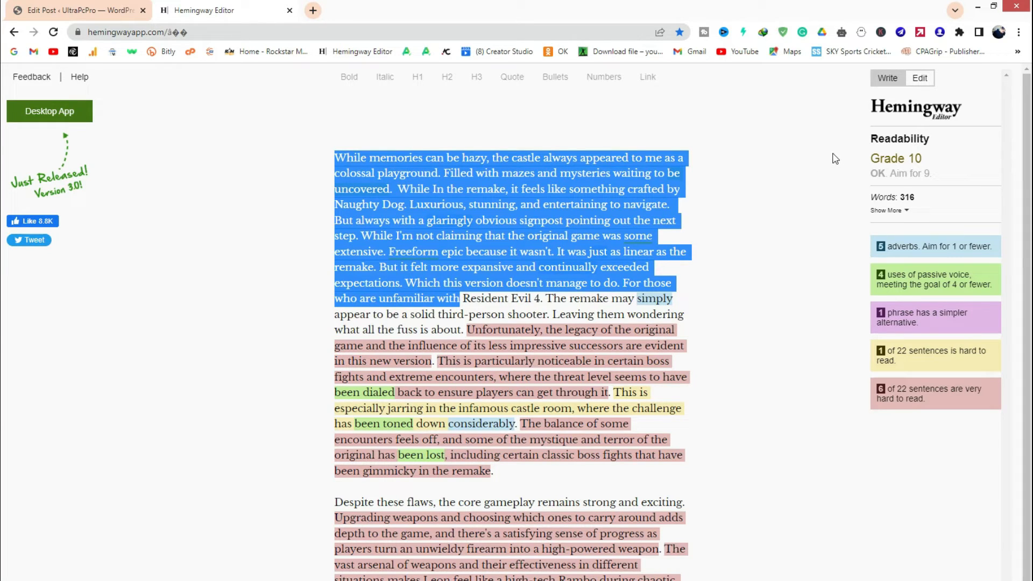
{"action": "left_click", "coordinate": [662, 175]}
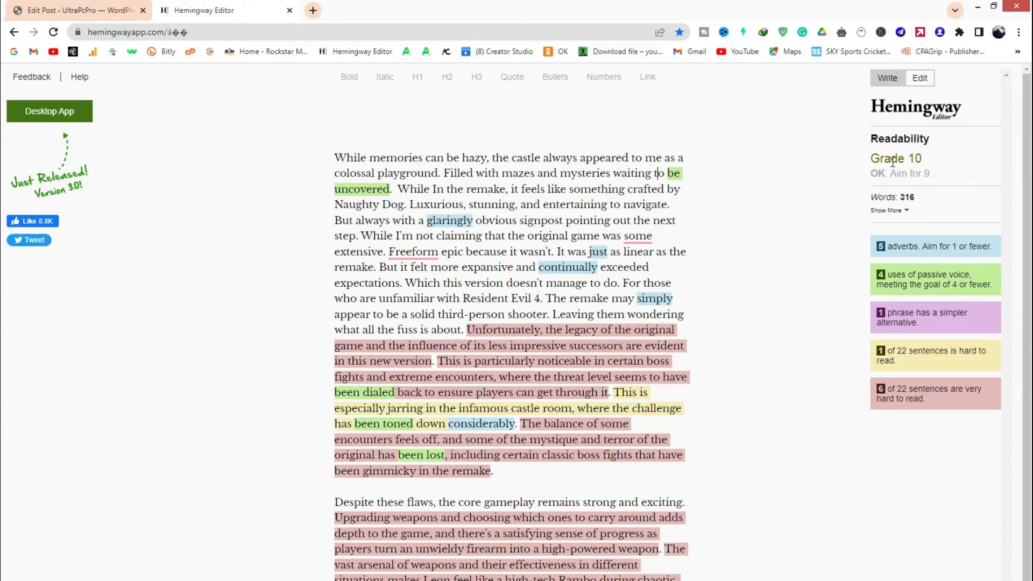
{"action": "mouse_move", "coordinate": [449, 220]}
- Delete the second paragraph, beginning "Despite these flaws", together with the empty line before it
{"action": "scroll", "coordinate": [629, 426], "scroll_direction": "down", "scroll_amount": 1}
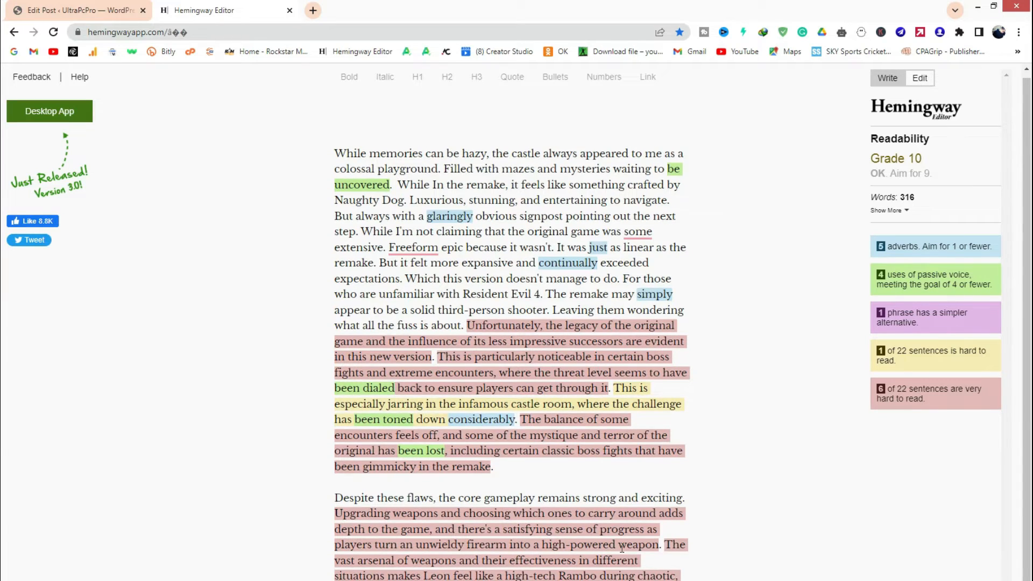
{"action": "left_click_drag", "start_coordinate": [336, 498], "coordinate": [646, 580]}
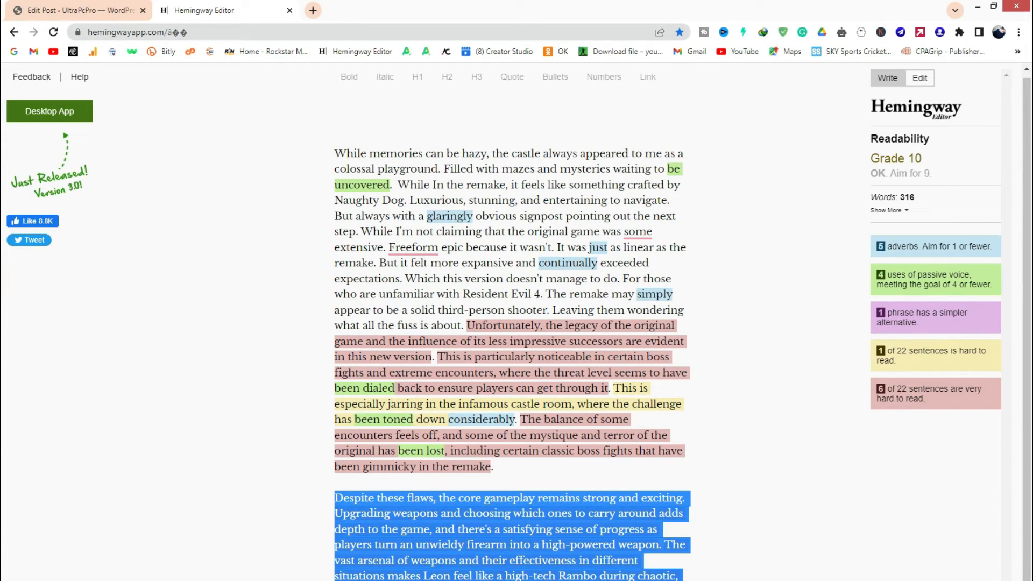
{"action": "key", "text": "BackSpace"}
{"action": "key", "text": "BackSpace"}
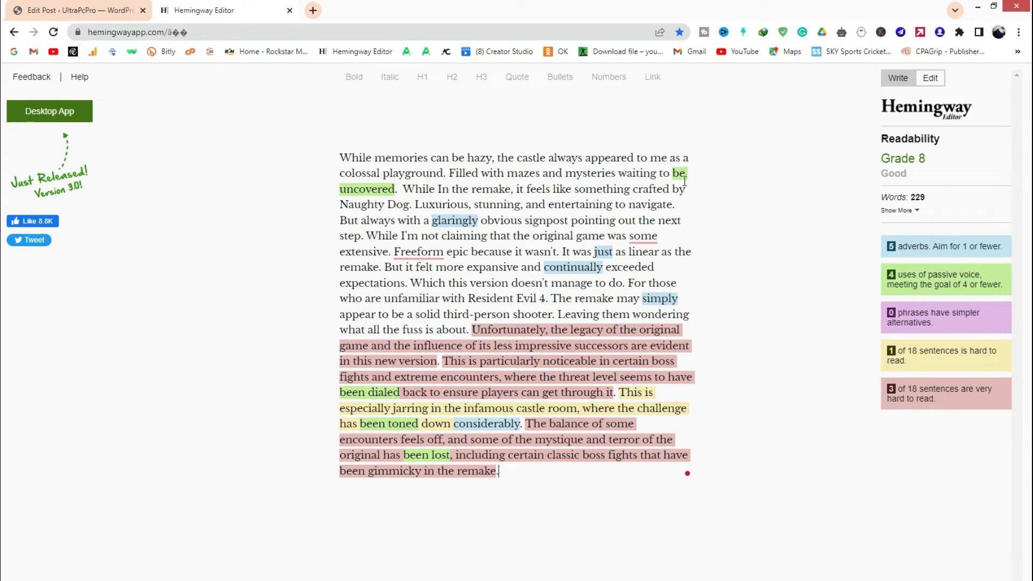
- Remove the passive voice in the second sentence by changing "be uncovered" to "uncover"
{"action": "key", "text": "BackSpace"}
{"action": "key", "text": "BackSpace"}
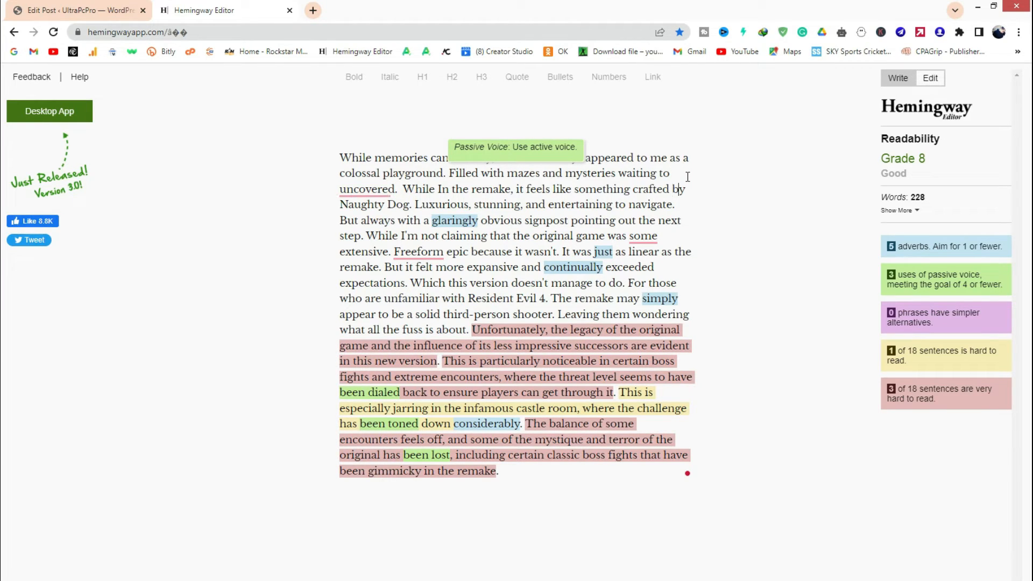
{"action": "key", "text": "Left"}
{"action": "key", "text": "Left"}
{"action": "key", "text": "Left"}
{"action": "key", "text": "Left"}
{"action": "key", "text": "Left"}
{"action": "key", "text": "Left"}
{"action": "key", "text": "Left"}
{"action": "key", "text": "Left"}
{"action": "key", "text": "Left"}
{"action": "key", "text": "Left"}
{"action": "key", "text": "Left"}
{"action": "key", "text": "Left"}
{"action": "key", "text": "Left"}
{"action": "key", "text": "Left"}
{"action": "key", "text": "Left"}
{"action": "key", "text": "Left"}
{"action": "key", "text": "BackSpace"}
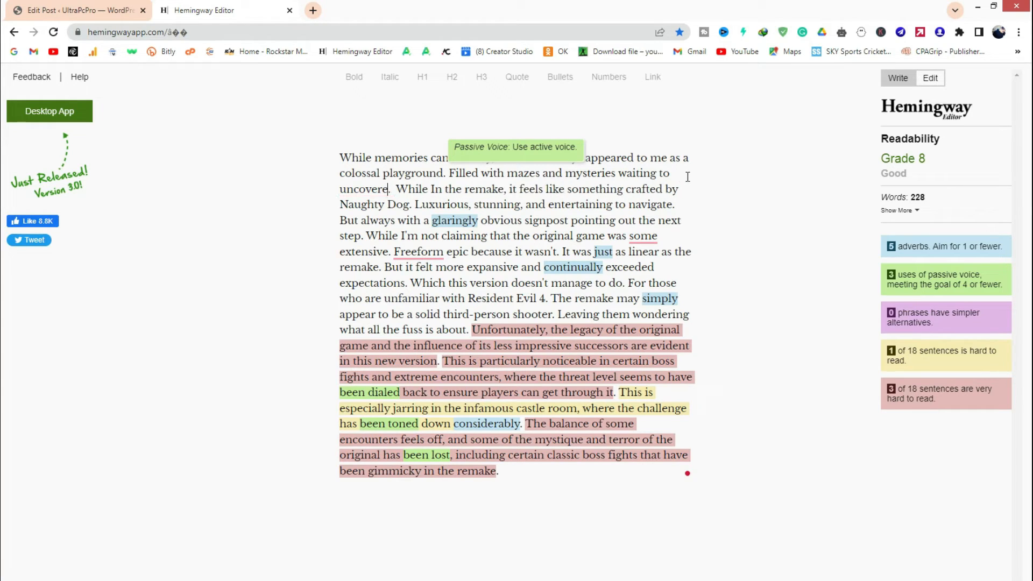
{"action": "key", "text": "Delete"}
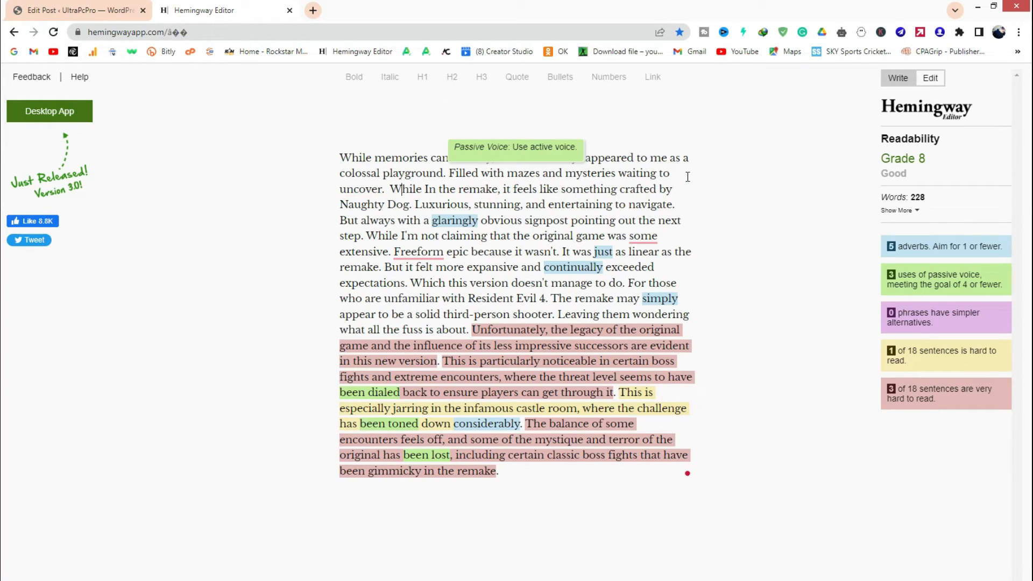
- Replace the passive phrase "been dialed" with "dial" in the sentence about the threat level
{"action": "key", "text": "Down"}
{"action": "left_click", "coordinate": [368, 397]}
{"action": "key", "text": "BackSpace"}
{"action": "key", "text": "BackSpace"}
{"action": "key", "text": "BackSpace"}
{"action": "key", "text": "BackSpace"}
{"action": "key", "text": "BackSpace"}
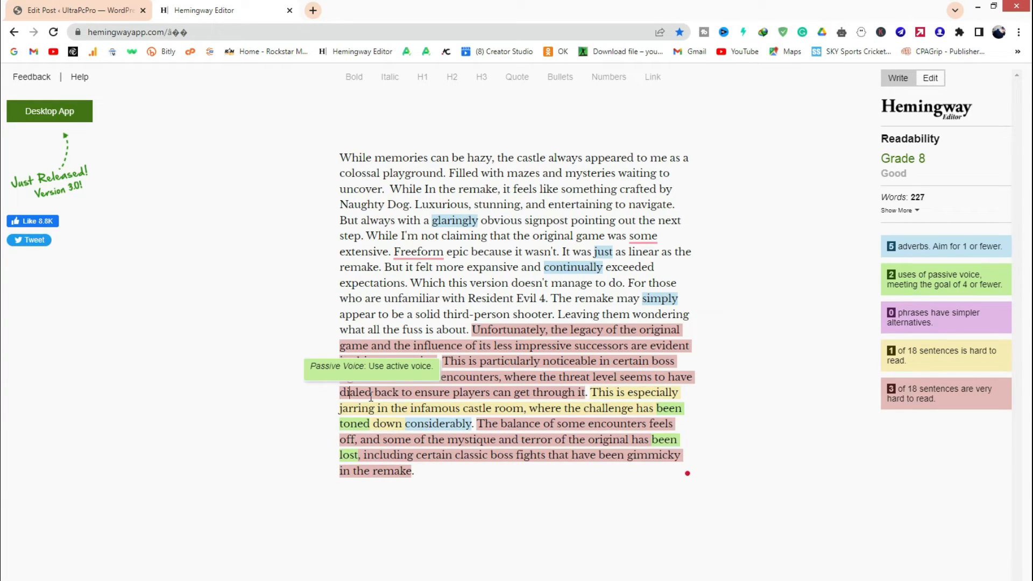
{"action": "key", "text": "BackSpace"}
{"action": "key", "text": "BackSpace"}
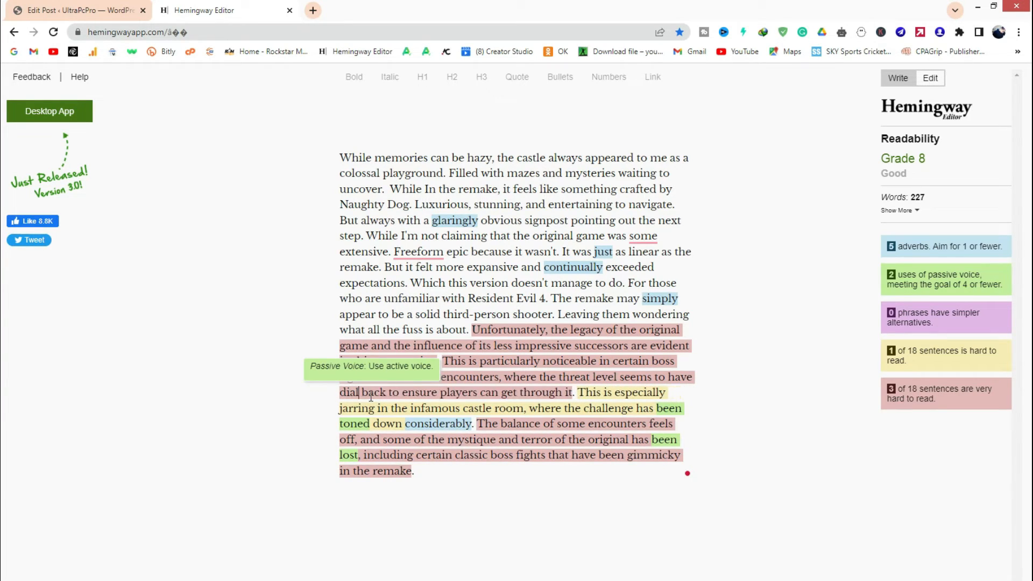
- Remove "been" from the passive phrase in the castle room sentence and shorten "toned" to "ton"
{"action": "left_click", "coordinate": [683, 412]}
{"action": "key", "text": "BackSpace"}
{"action": "key", "text": "BackSpace"}
{"action": "key", "text": "BackSpace"}
{"action": "key", "text": "BackSpace"}
{"action": "key", "text": "BackSpace"}
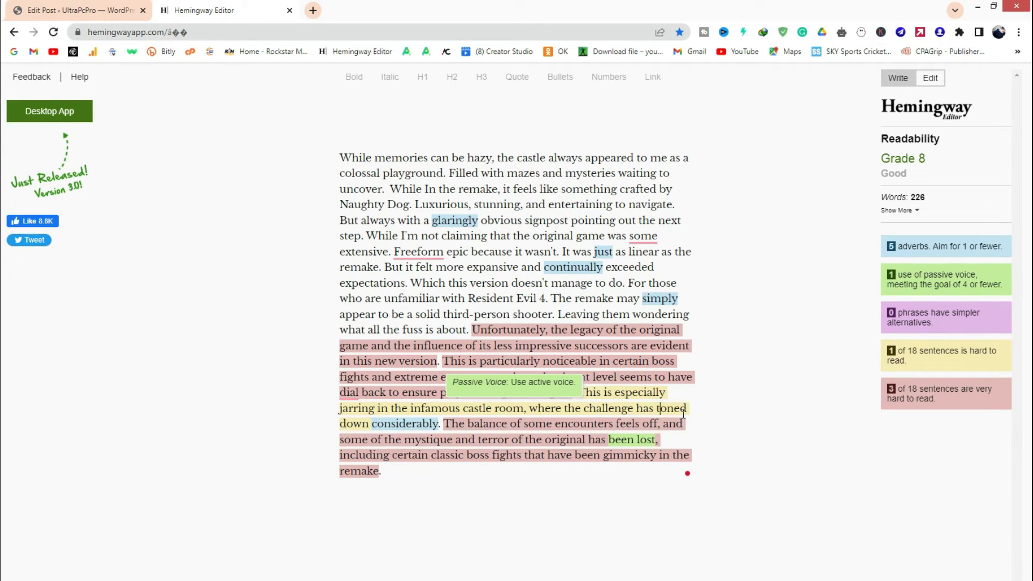
{"action": "key", "text": "BackSpace"}
- Delete "has been" before "lost" in the last sentence to remove its passive voice
{"action": "left_click", "coordinate": [634, 440]}
{"action": "key", "text": "BackSpace"}
{"action": "key", "text": "BackSpace"}
{"action": "key", "text": "BackSpace"}
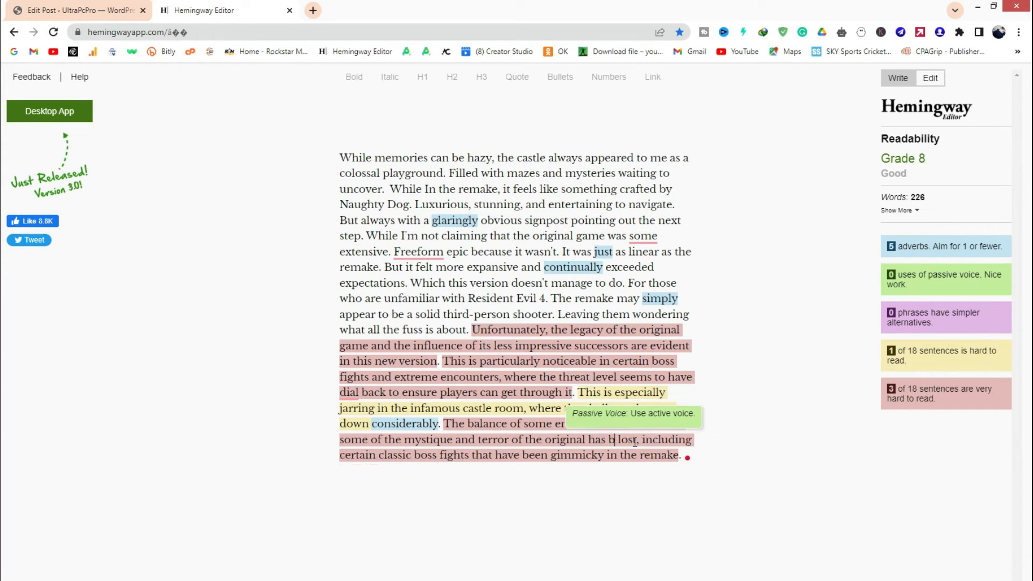
{"action": "key", "text": "BackSpace"}
{"action": "key", "text": "BackSpace"}
{"action": "key", "text": "BackSpace"}
{"action": "key", "text": "BackSpace"}
{"action": "key", "text": "BackSpace"}
{"action": "key", "text": "BackSpace"}
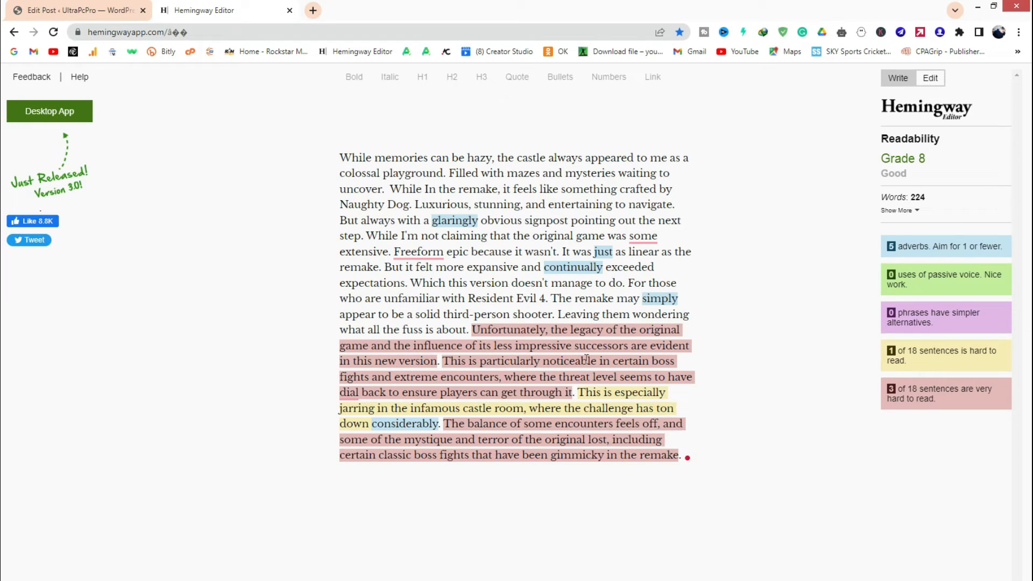
- Omit the flagged adverbs "glaringly", "just", "continually", "simply" and "considerably" from the text
{"action": "left_click", "coordinate": [597, 346]}
{"action": "mouse_move", "coordinate": [455, 221]}
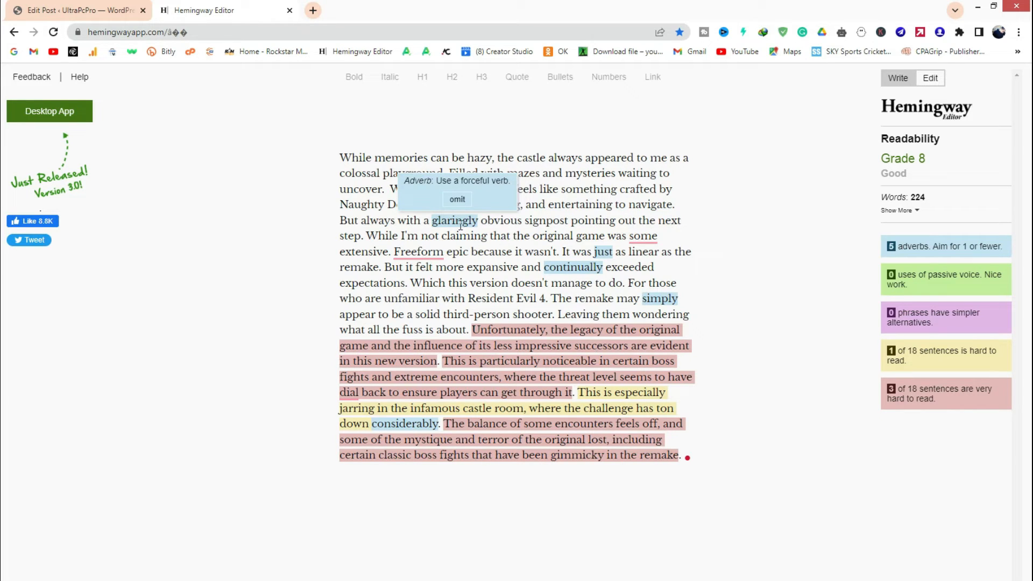
{"action": "left_click", "coordinate": [458, 201]}
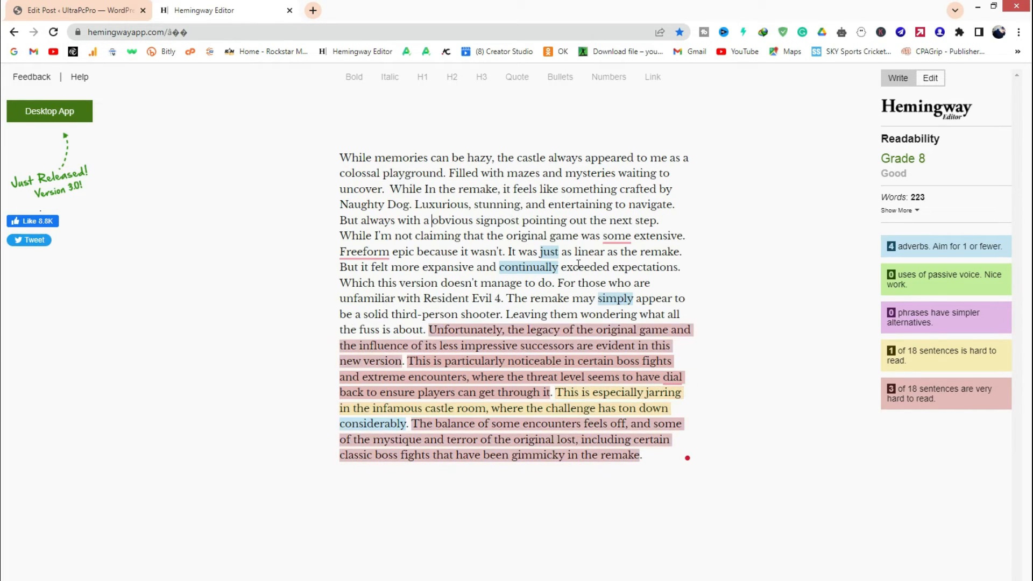
{"action": "left_click", "coordinate": [549, 238]}
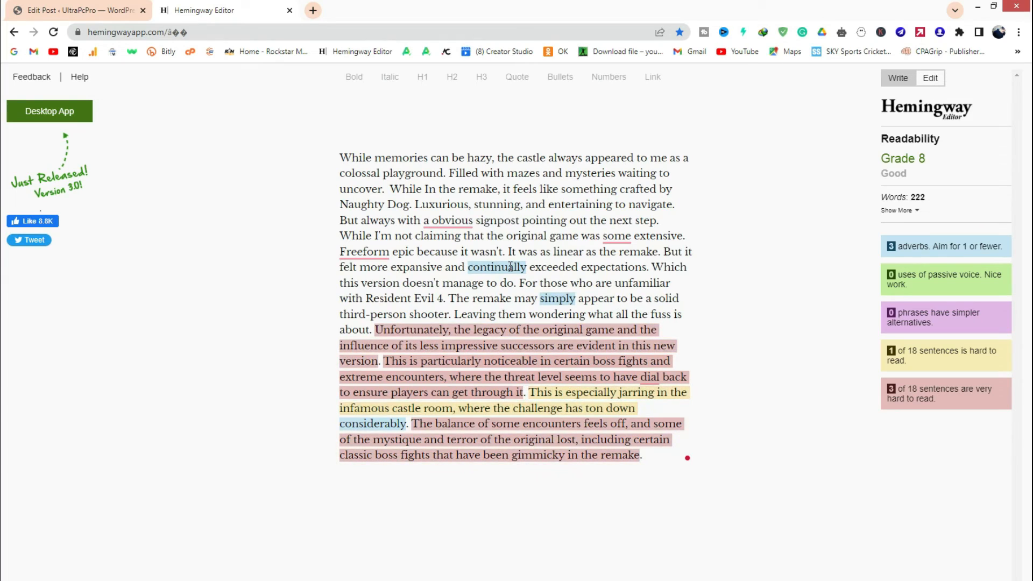
{"action": "mouse_move", "coordinate": [511, 266]}
{"action": "left_click", "coordinate": [501, 246]}
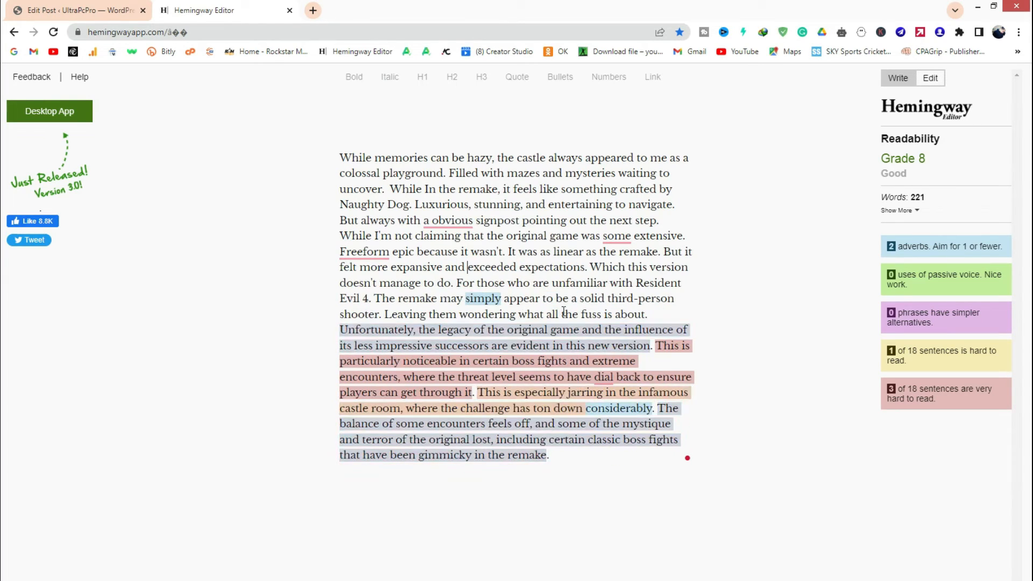
{"action": "mouse_move", "coordinate": [489, 305]}
{"action": "left_click", "coordinate": [485, 277]}
{"action": "mouse_move", "coordinate": [618, 409]}
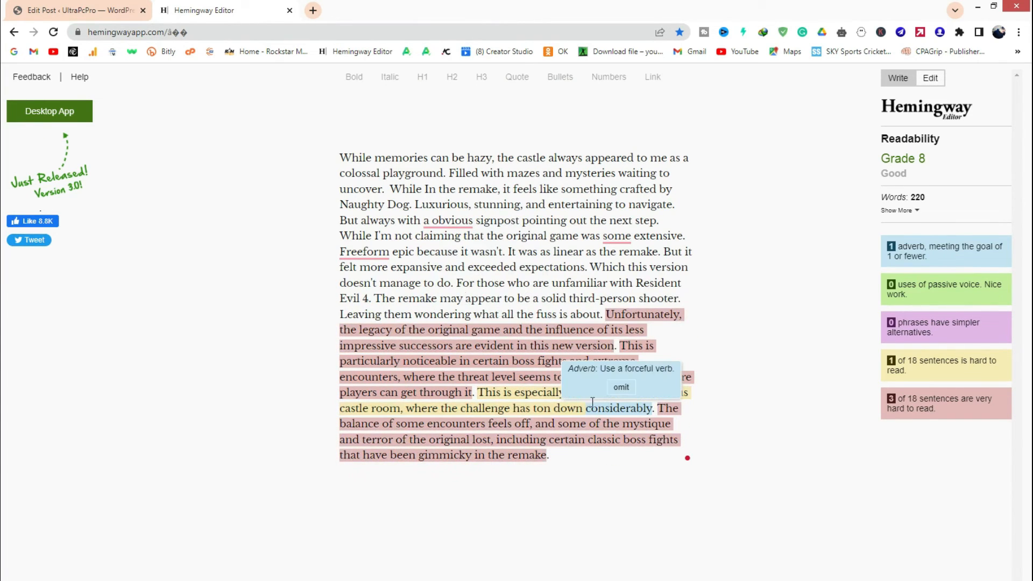
{"action": "left_click", "coordinate": [621, 388]}
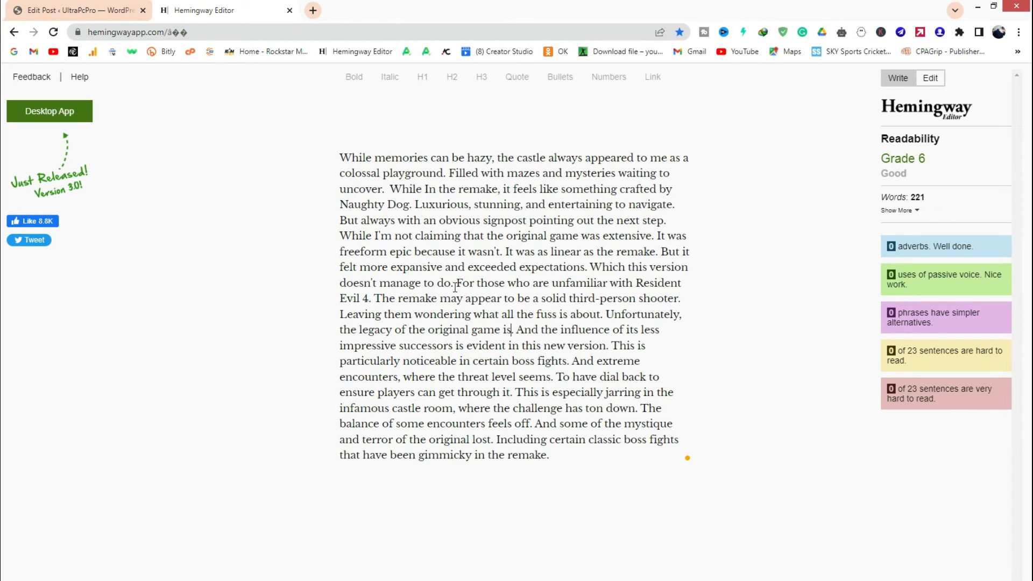
- Copy the whole edited text and replace the WordPress post's body with it, starting a second paragraph at "Which this version"
{"action": "left_click_drag", "start_coordinate": [341, 158], "coordinate": [492, 220]}
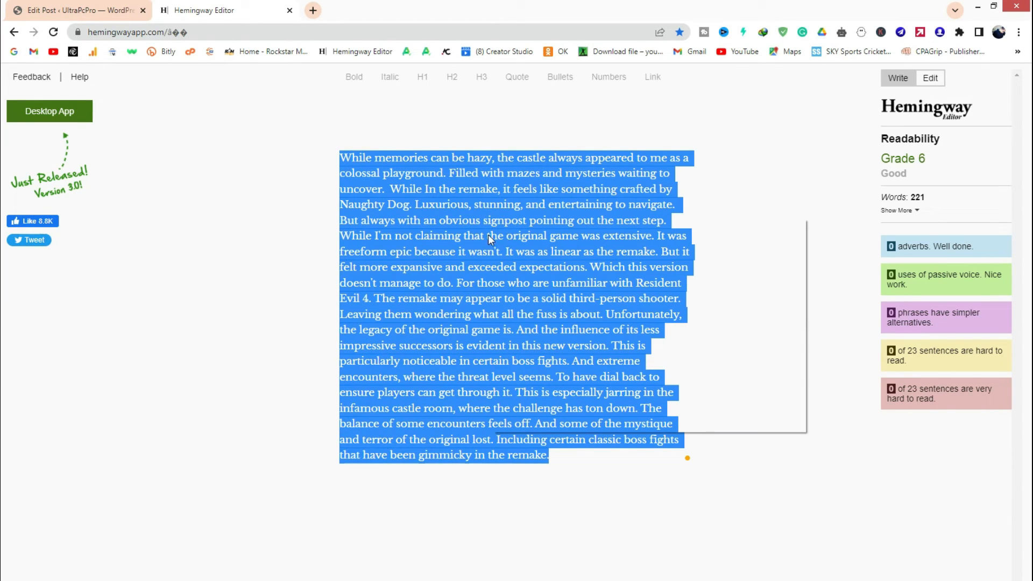
{"action": "left_click", "coordinate": [75, 10]}
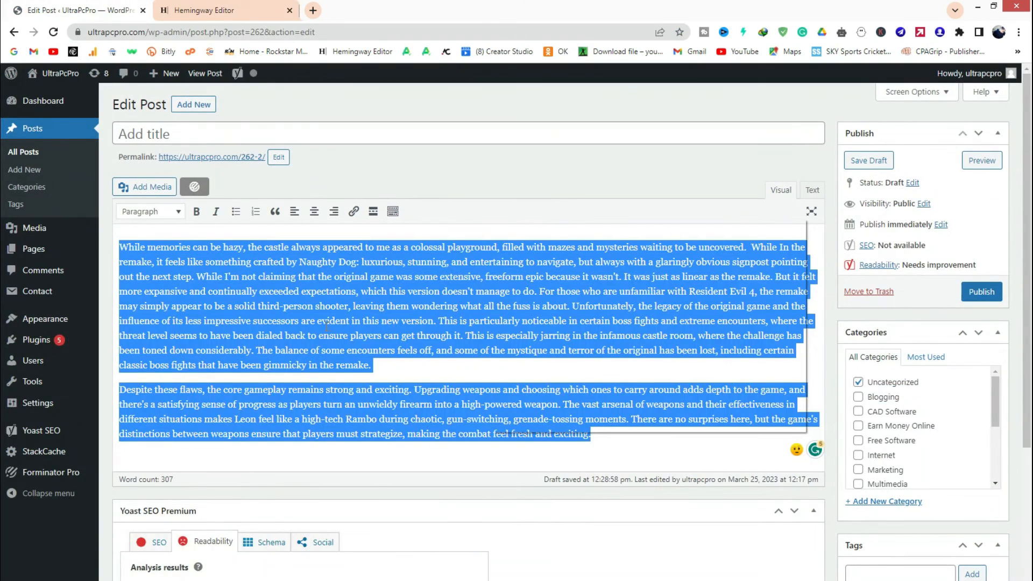
{"action": "key", "text": "Delete"}
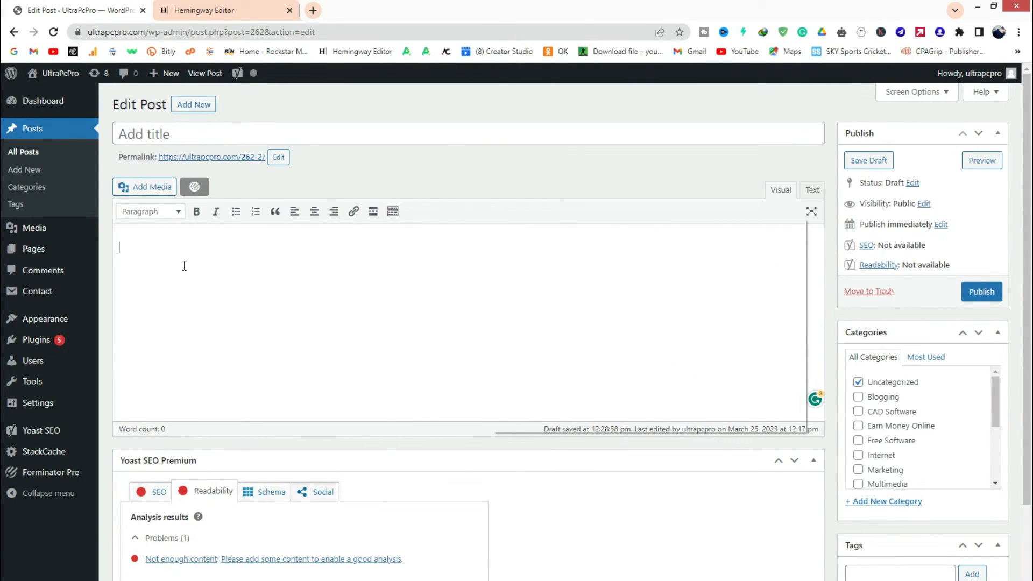
{"action": "key", "text": "ctrl+v"}
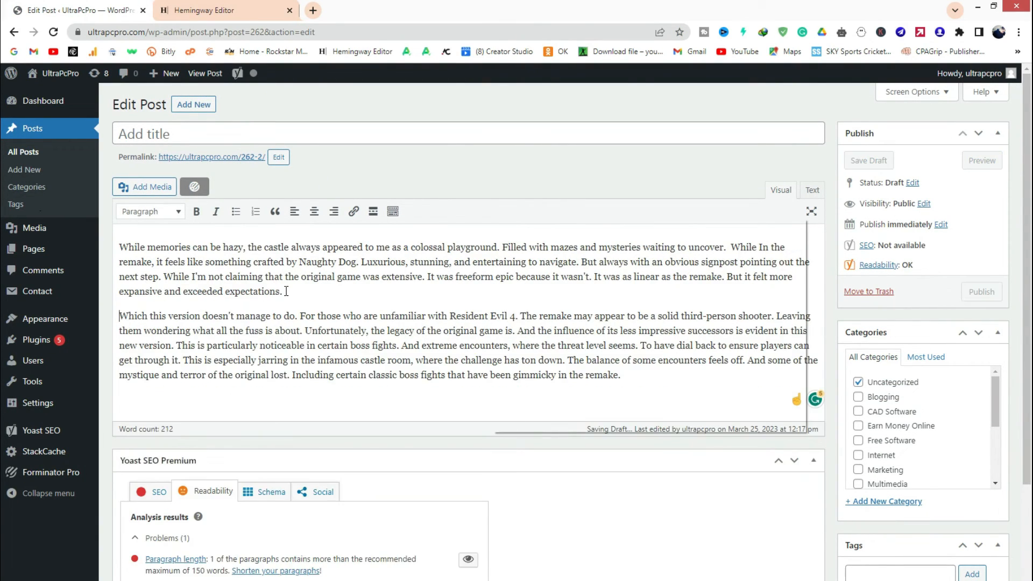
- Examine the Yoast SEO readability analysis of the replaced post text
{"action": "scroll", "coordinate": [172, 456], "scroll_direction": "down", "scroll_amount": 1}
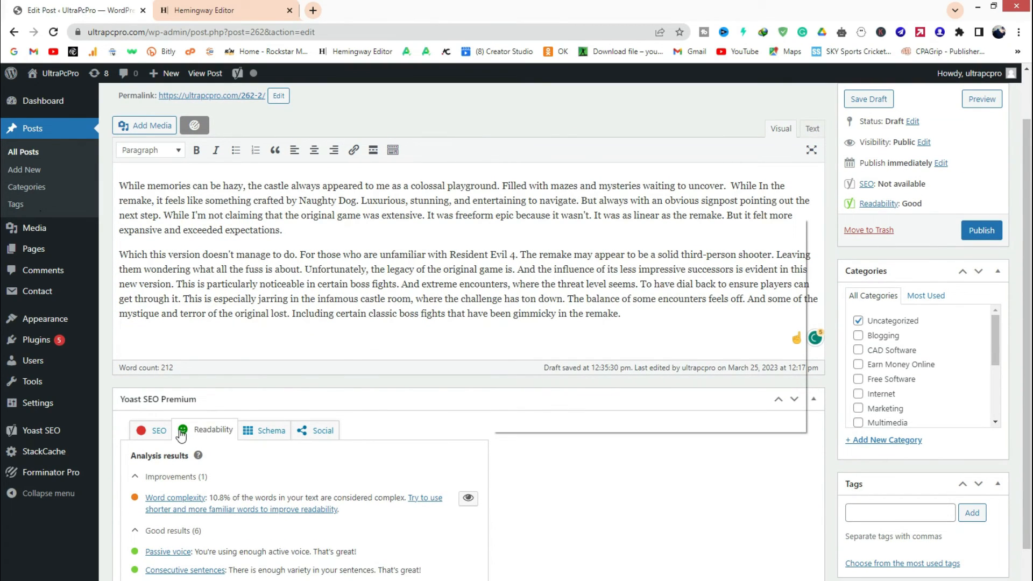
{"action": "scroll", "coordinate": [188, 434], "scroll_direction": "down", "scroll_amount": 2}
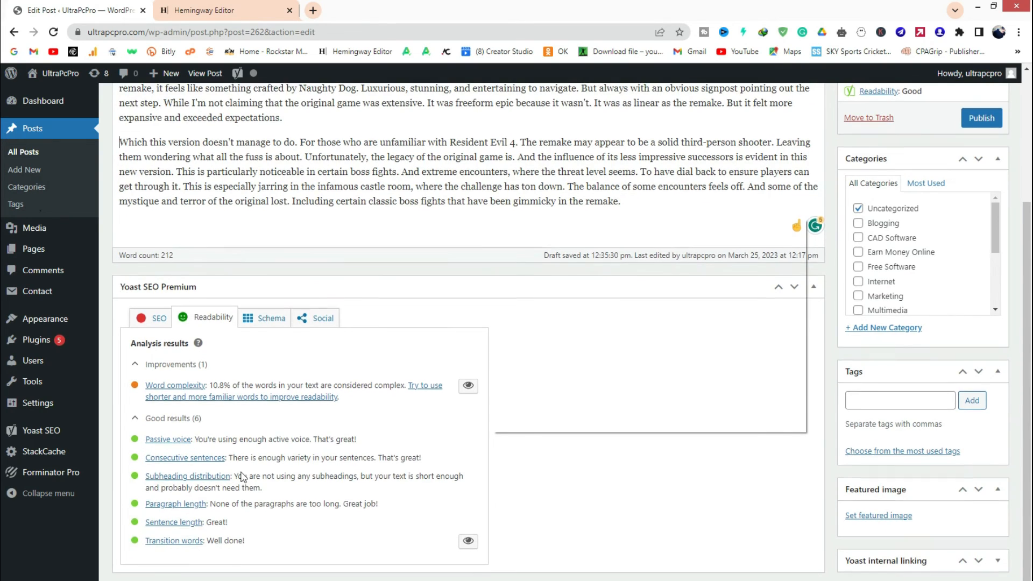
{"action": "scroll", "coordinate": [252, 391], "scroll_direction": "up", "scroll_amount": 2}
{"action": "scroll", "coordinate": [253, 392], "scroll_direction": "up", "scroll_amount": 1}
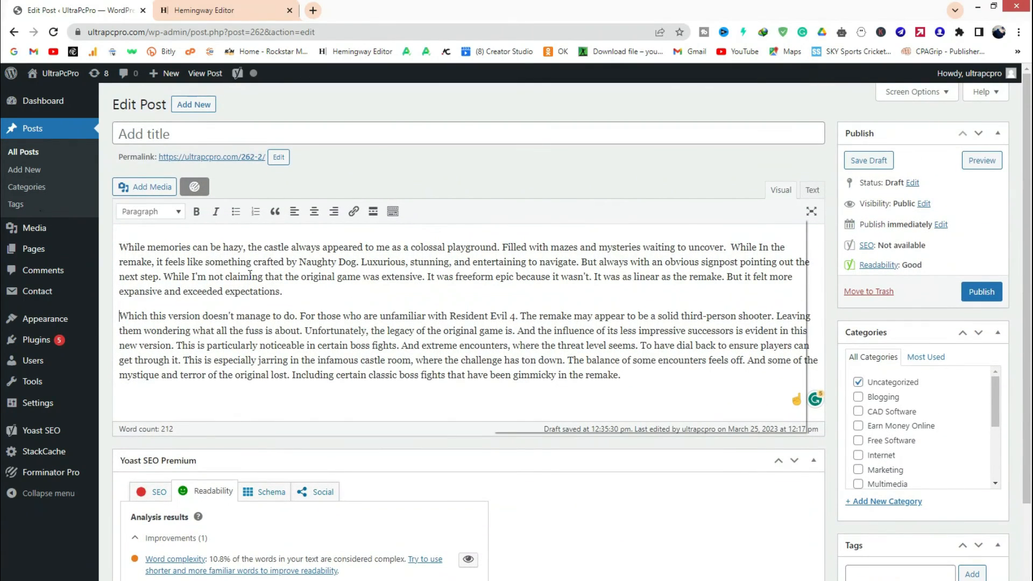
- Compare the edited text and readability counts in Hemingway Editor with the Yoast readability results in WordPress
{"action": "left_click", "coordinate": [216, 11]}
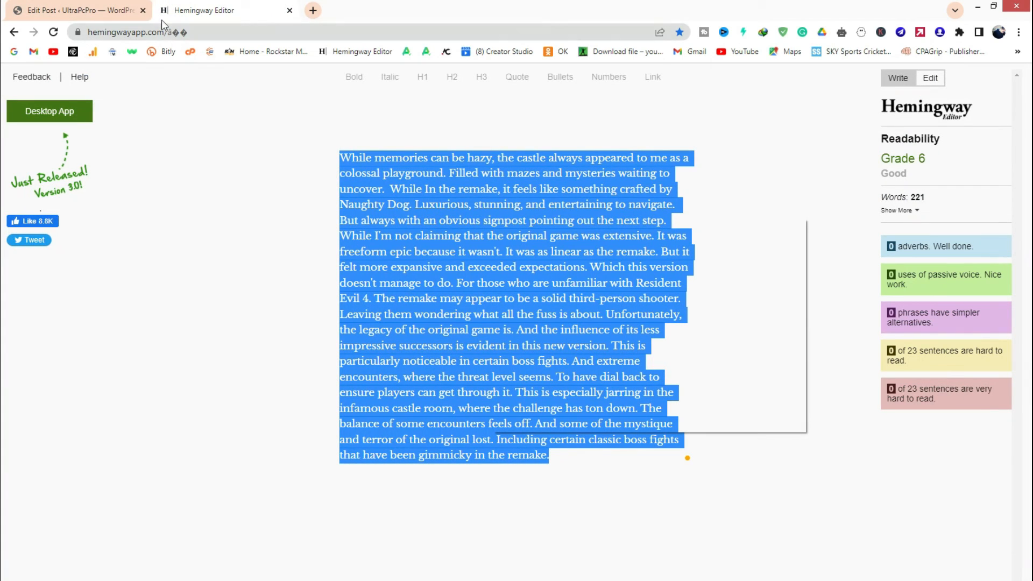
{"action": "left_click", "coordinate": [81, 11]}
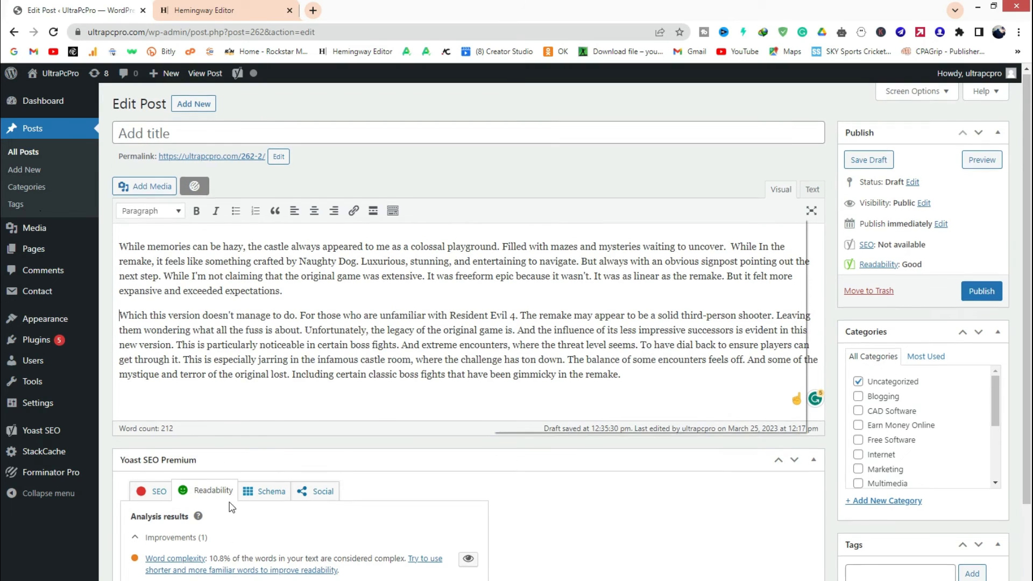
{"action": "scroll", "coordinate": [213, 514], "scroll_direction": "down", "scroll_amount": 2}
{"action": "scroll", "coordinate": [416, 300], "scroll_direction": "up", "scroll_amount": 2}
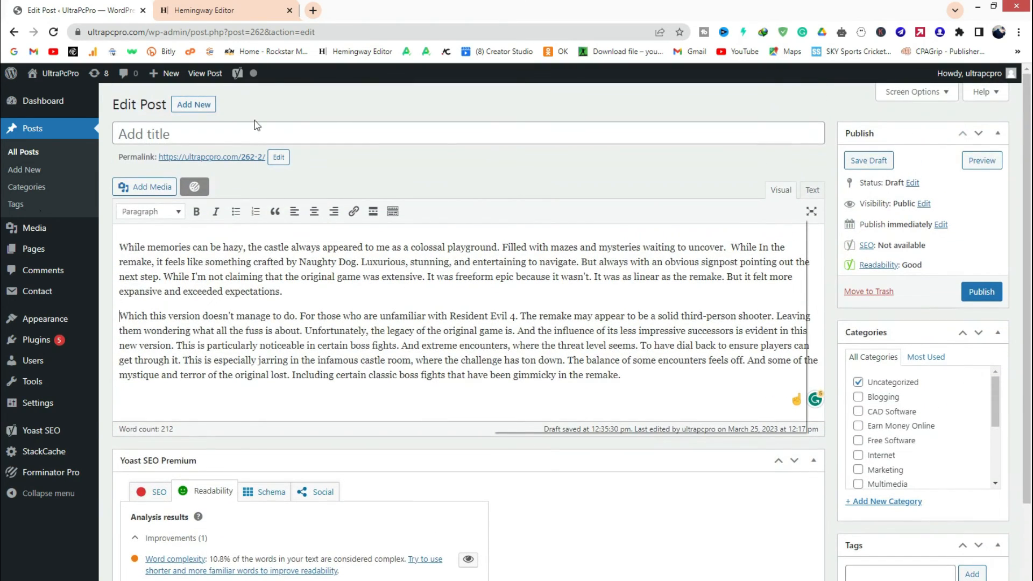
{"action": "left_click", "coordinate": [244, 12]}
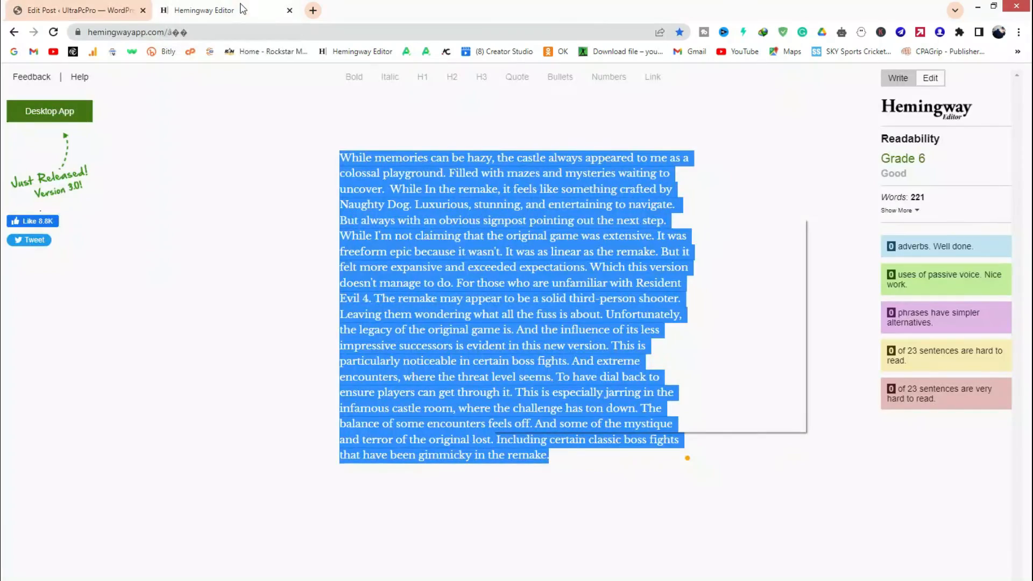
{"action": "left_click", "coordinate": [407, 170]}
{"action": "left_click_drag", "start_coordinate": [343, 157], "coordinate": [558, 454]}
{"action": "left_click", "coordinate": [74, 6]}
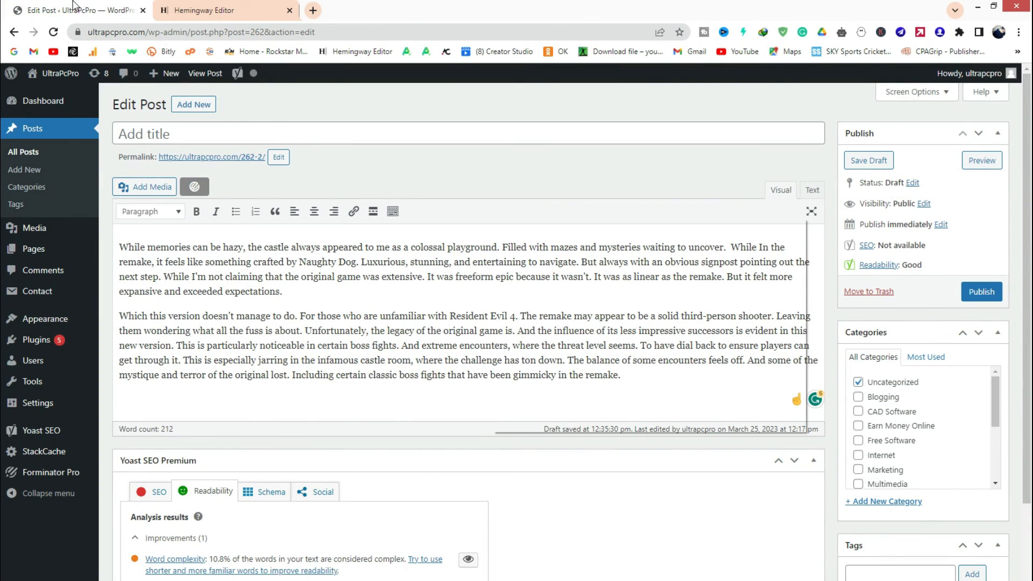